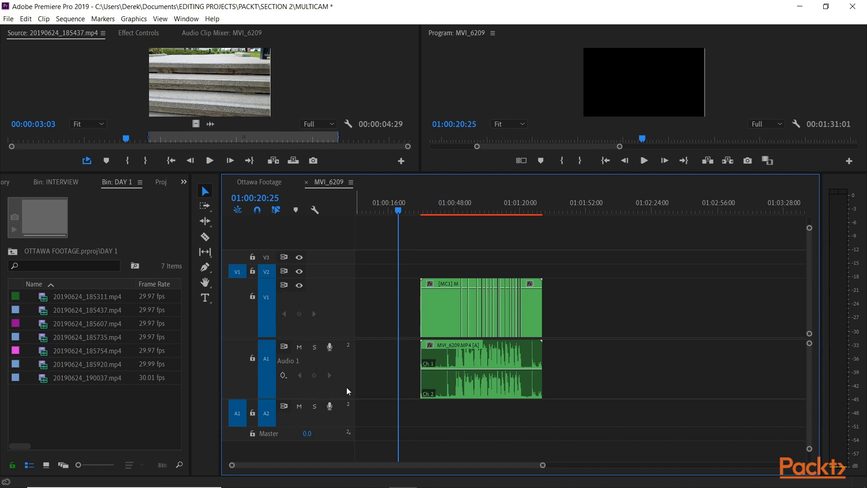
Scrub the playhead forward through the interview clip to about 01:01:14
left_click(429, 212)
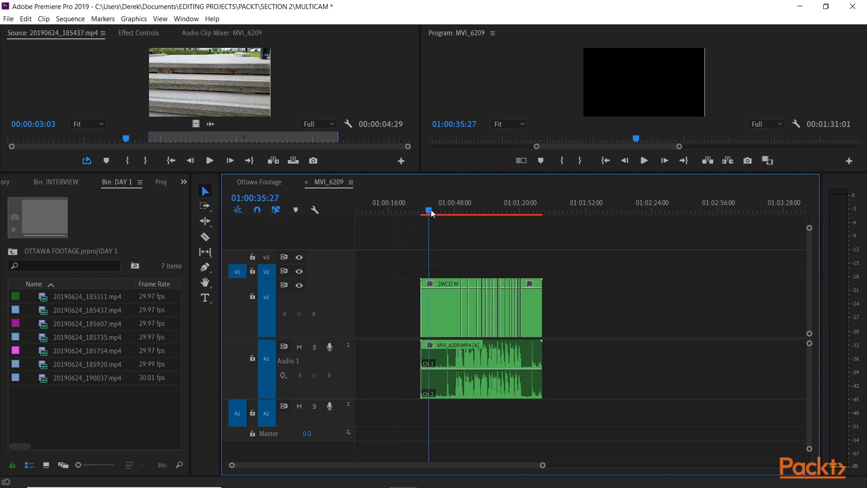
left_click_drag(461, 209, 507, 210)
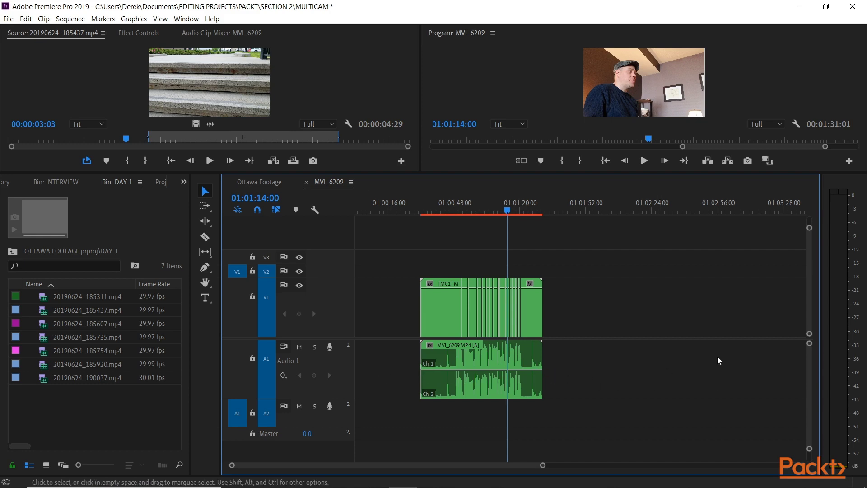
Rename audio track A1 to 'Interview'
right_click(292, 366)
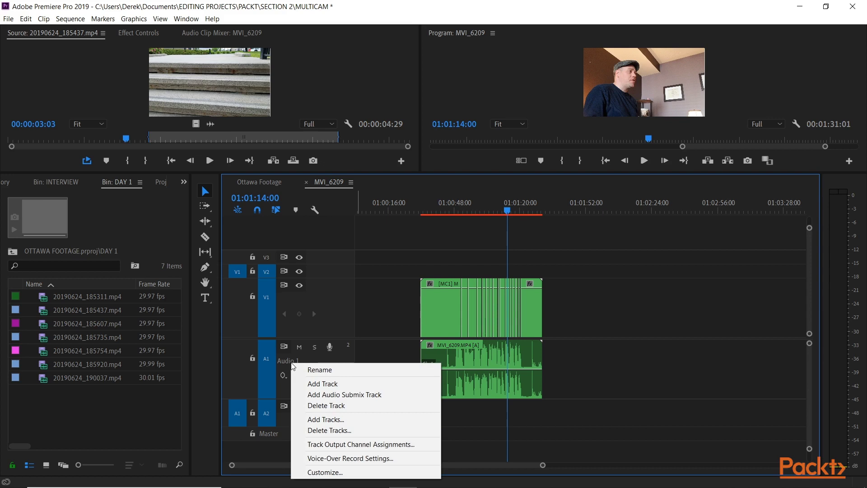
left_click(338, 370)
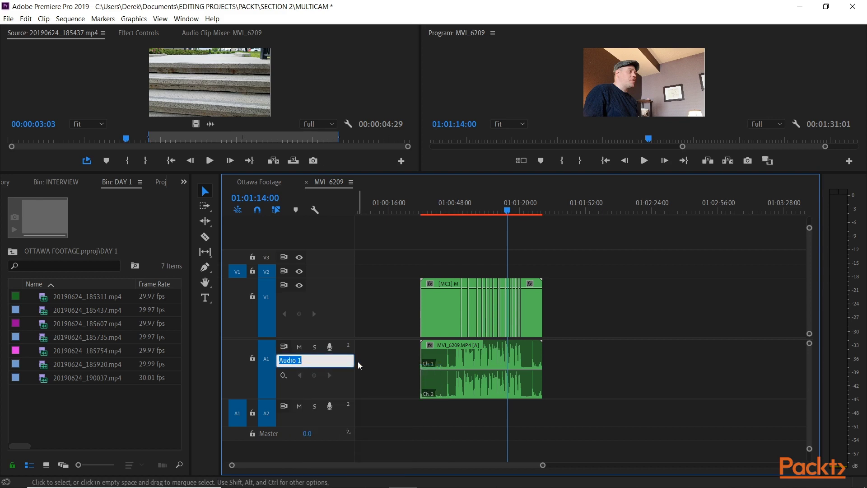
type("Interview")
key("Return")
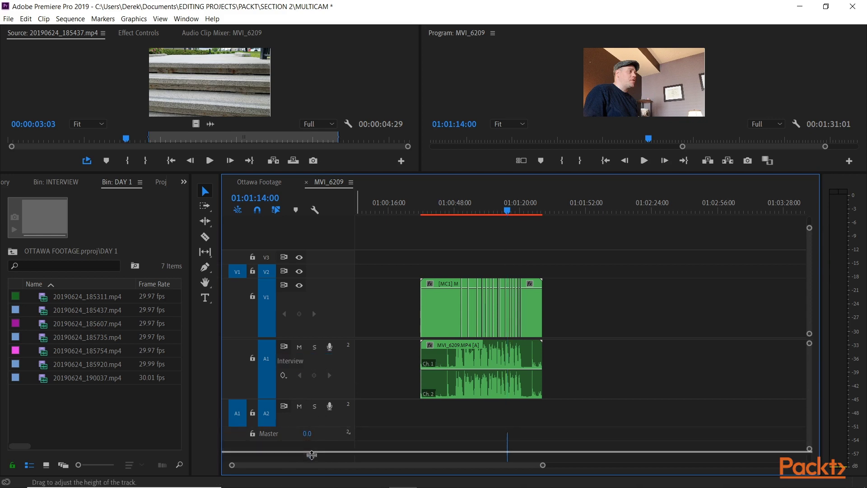
Make track A2 taller and rename it 'Music'
left_click_drag(312, 454, 312, 446)
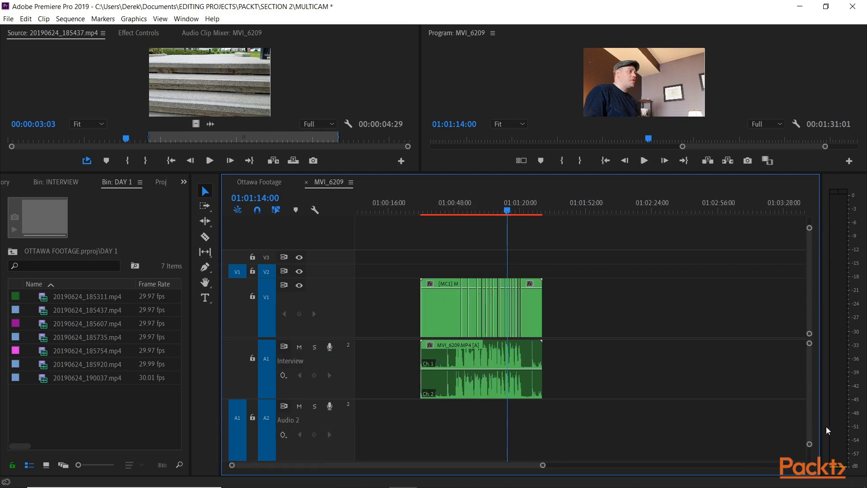
scroll(811, 427, "down", 2)
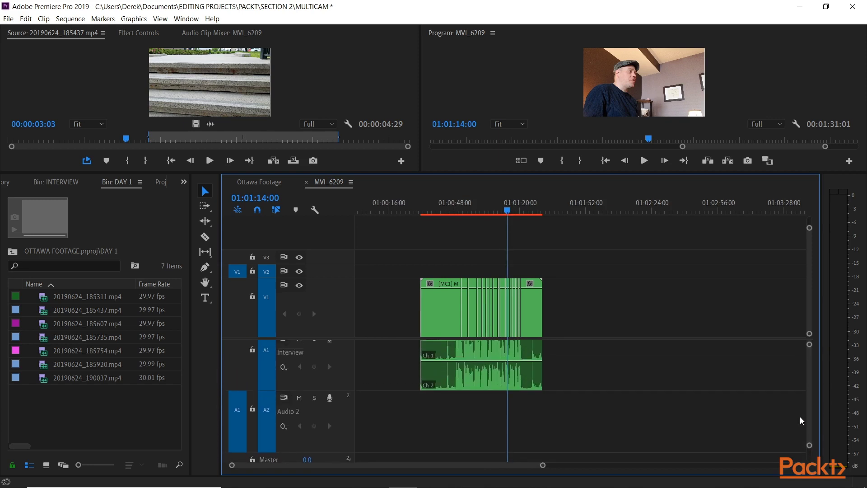
right_click(289, 410)
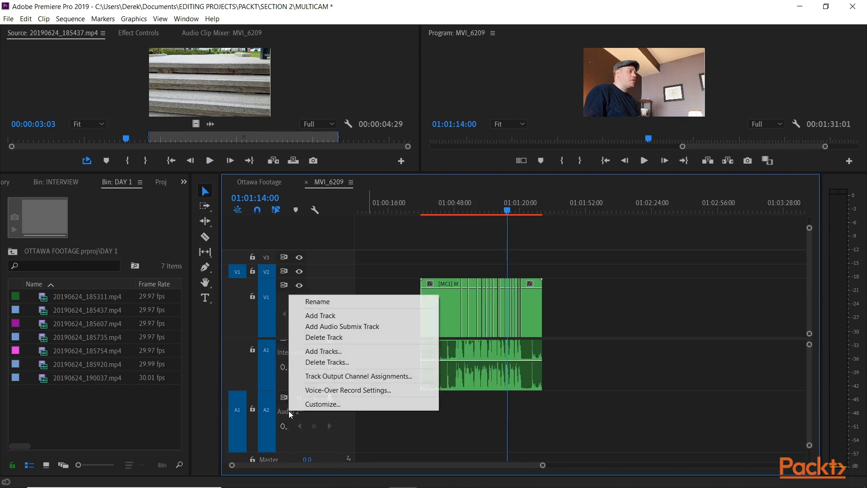
left_click(311, 300)
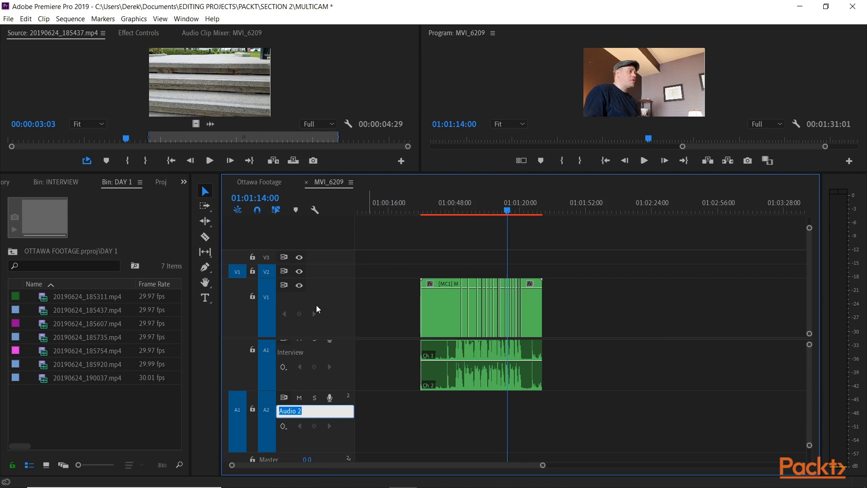
type("Music")
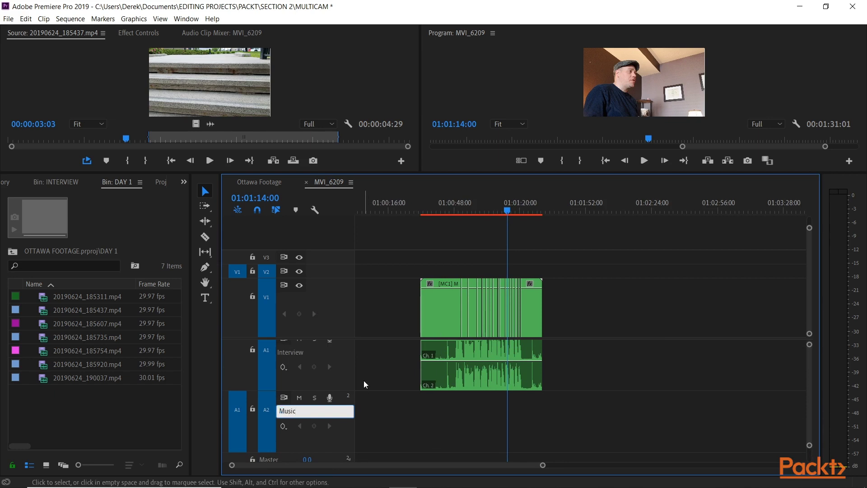
left_click(364, 380)
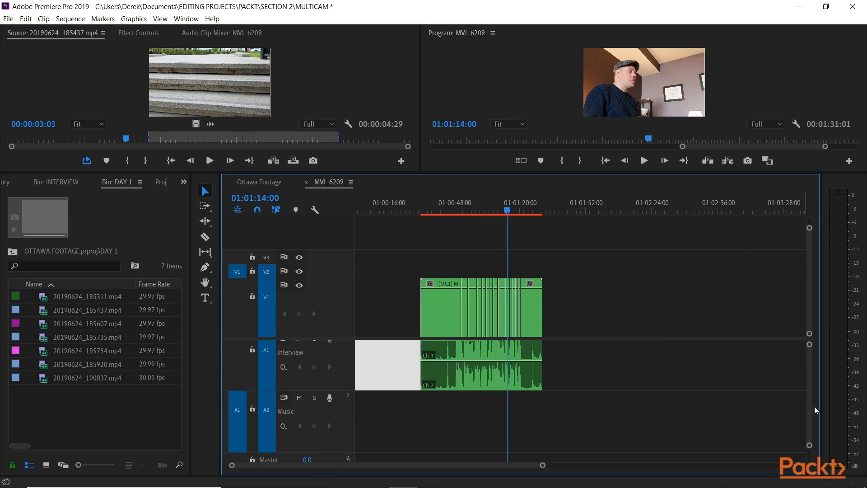
Enlarge the Interview track, then play from about 01:00:51 while muting and unmuting it
scroll(809, 397, "up", 2)
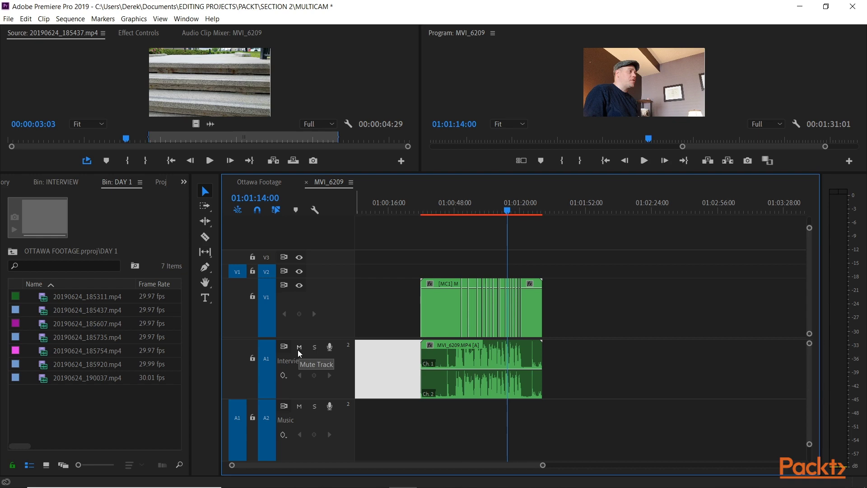
left_click(462, 204)
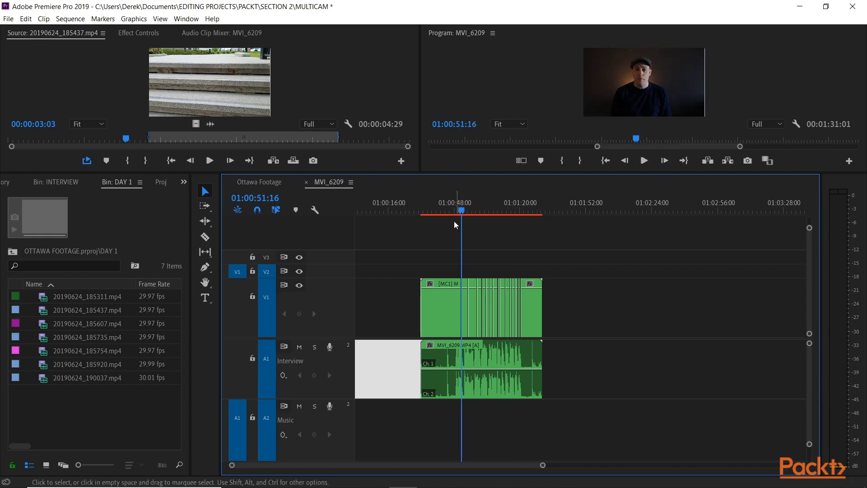
key("space")
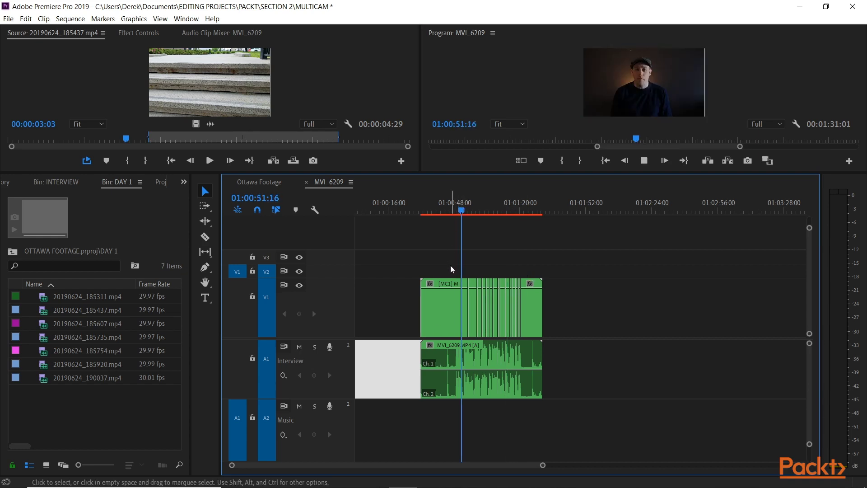
left_click(300, 347)
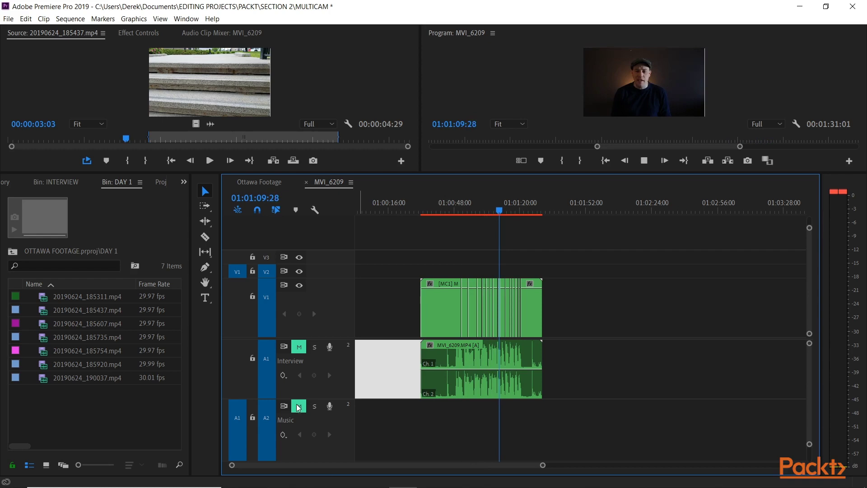
left_click(299, 347)
key("space")
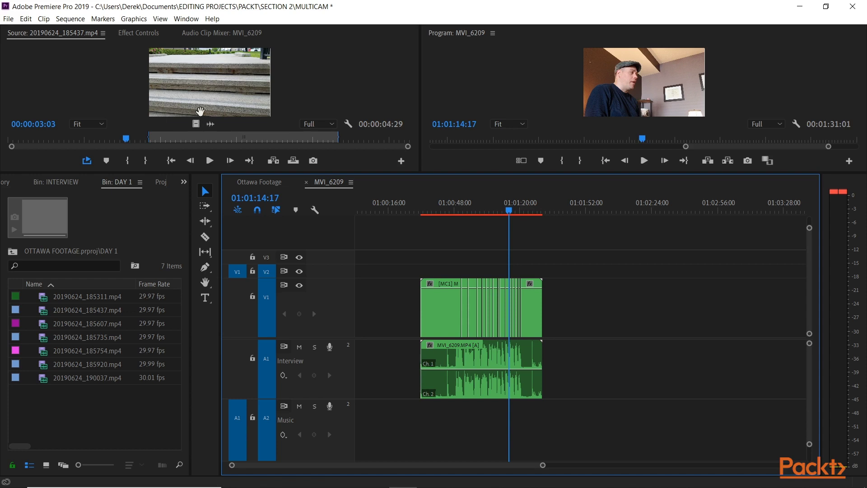
Drop 20190624_185437.mp4 onto V2 and Music near 01:00:52, then zoom in on it
mouse_move(173, 141)
left_mouse_down()
mouse_move(277, 140)
mouse_move(175, 140)
left_mouse_up()
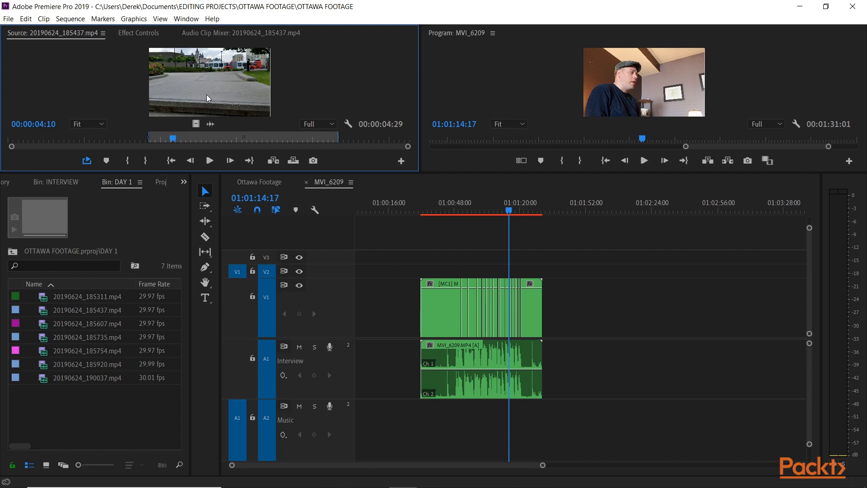
left_click_drag(207, 94, 477, 274)
left_click_drag(468, 208, 470, 207)
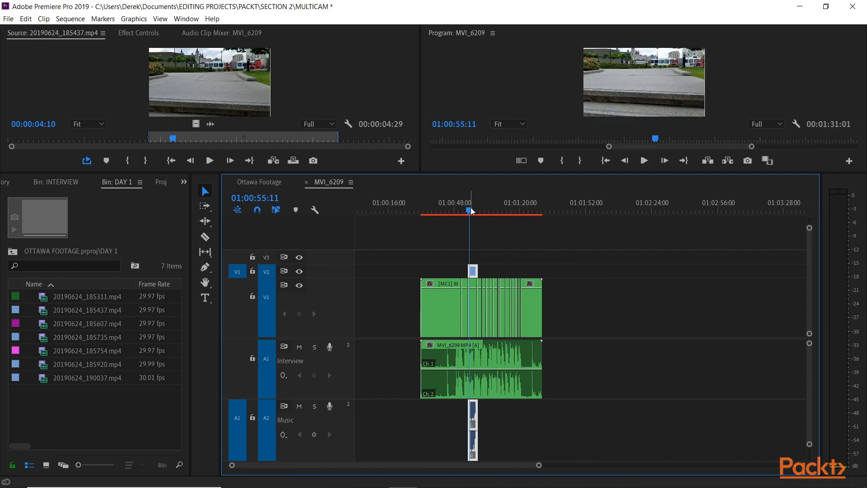
key("=")
key("=")
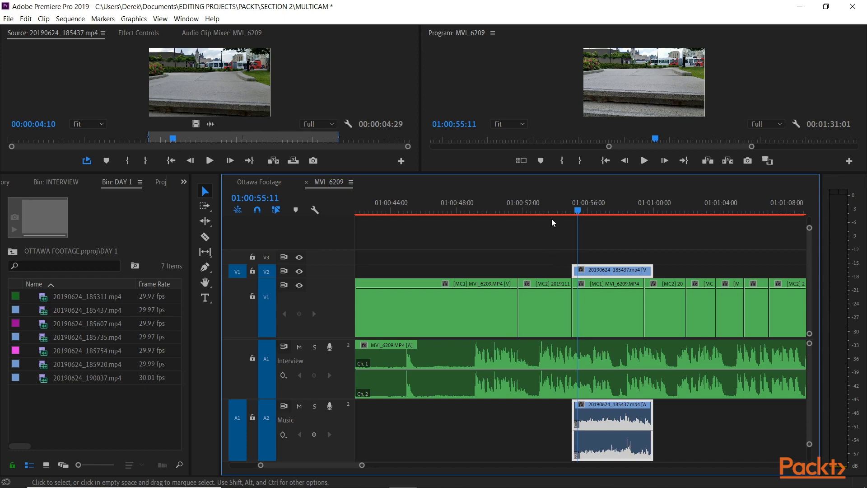
Play across the new cutaway, soloing the Interview track to hear it alone
left_click(539, 210)
key("space")
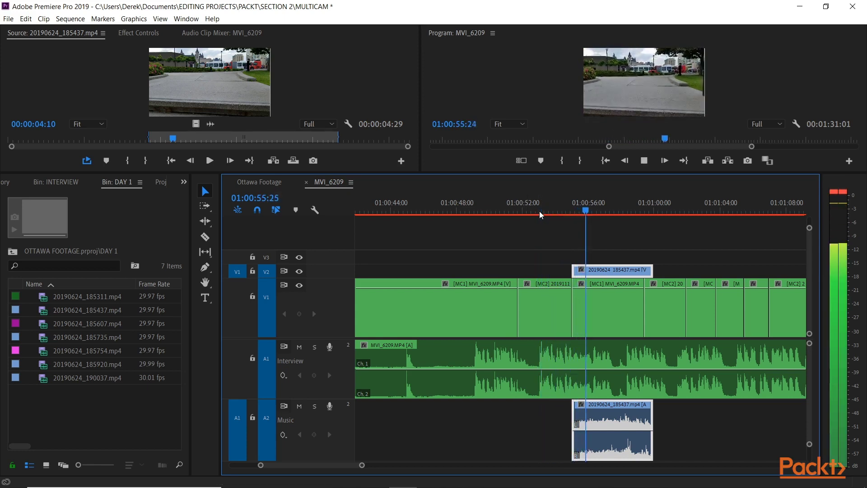
key("space")
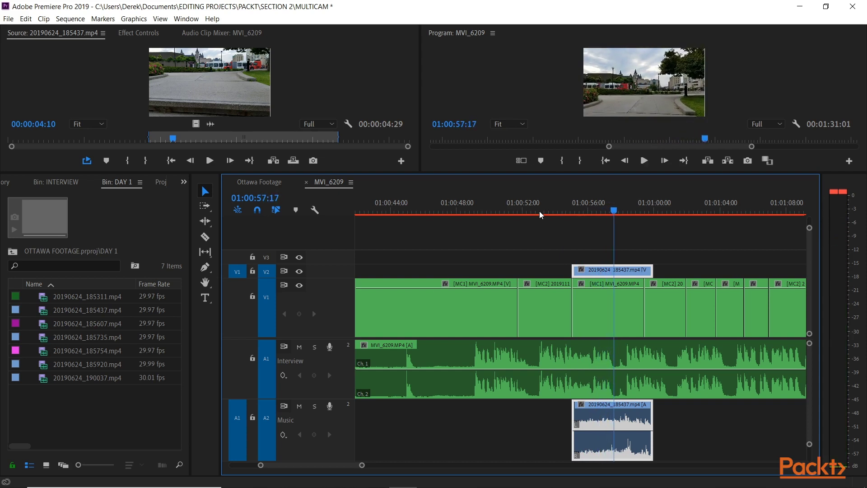
left_click(551, 204)
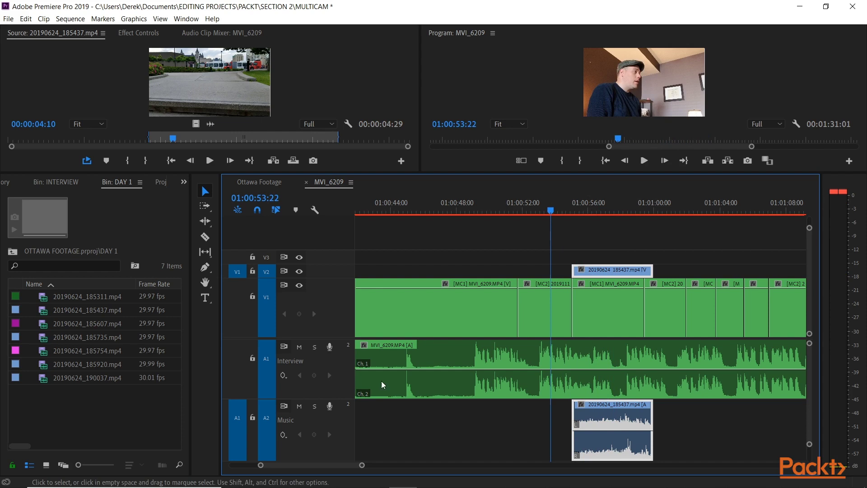
key("space")
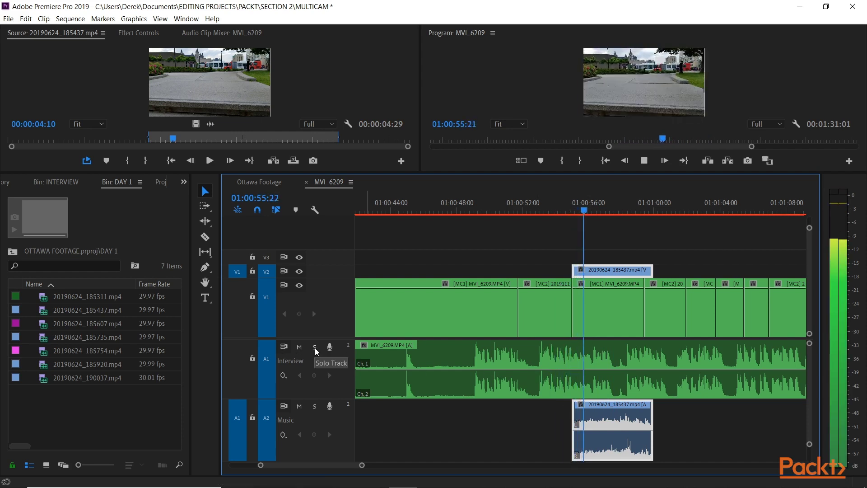
left_click(315, 347)
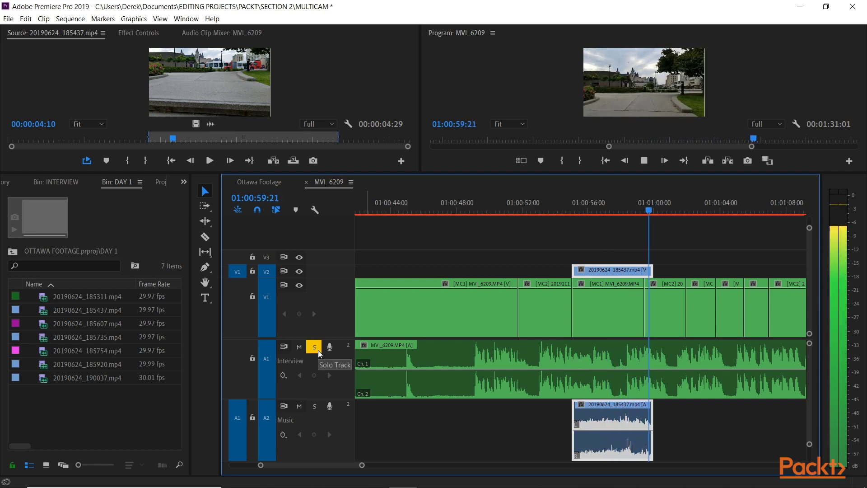
key("space")
Unsolo Interview, replay from about 01:00:53 with Music soloed, then zoom out to the whole sequence
left_click_drag(612, 215, 553, 203)
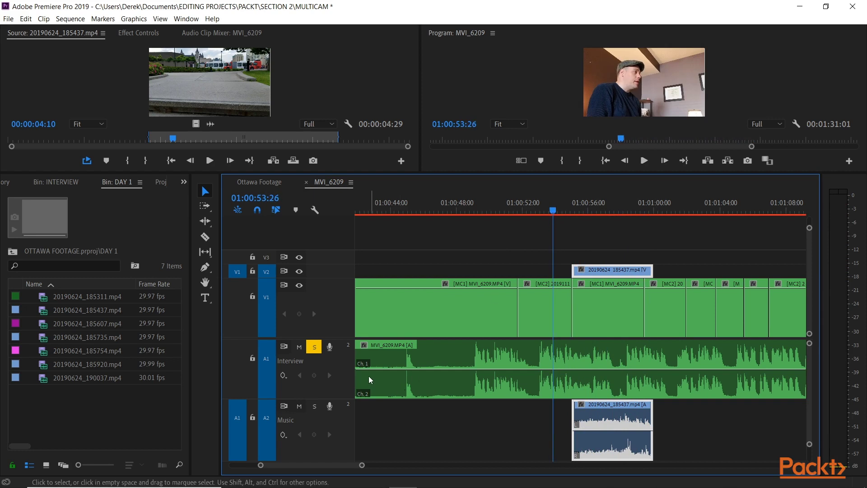
left_click(314, 347)
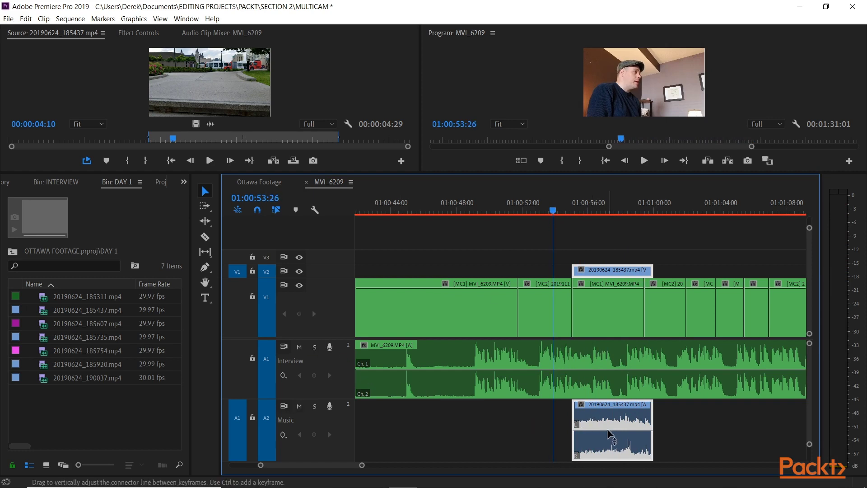
left_click(546, 212)
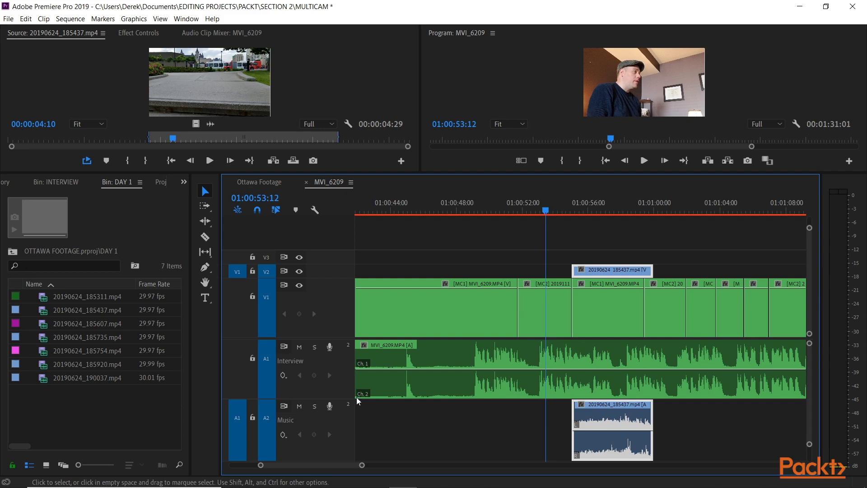
key("space")
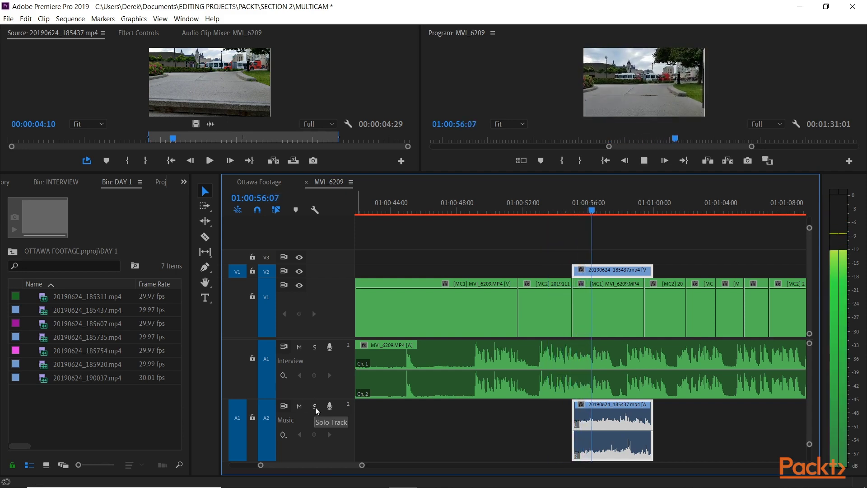
left_click(315, 406)
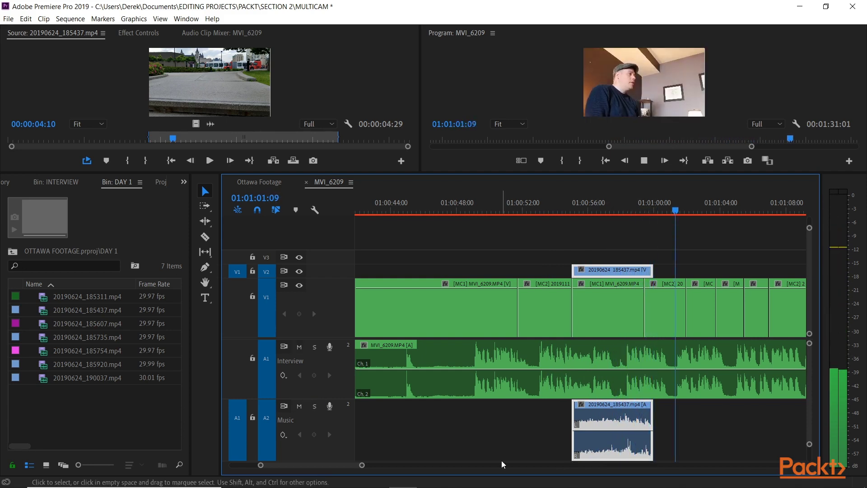
key("space")
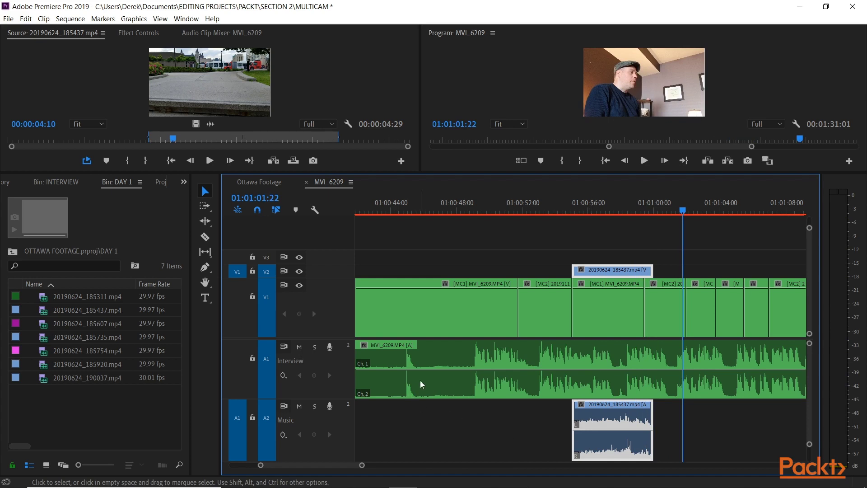
key("minus")
key("minus")
key("minus")
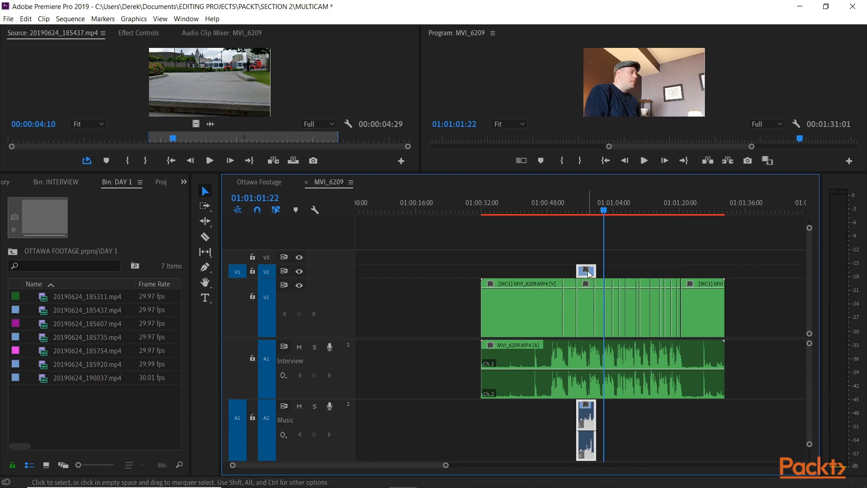
Delete the short cutaway and lock the Interview track, testing an undone move while unlocked
key("Delete")
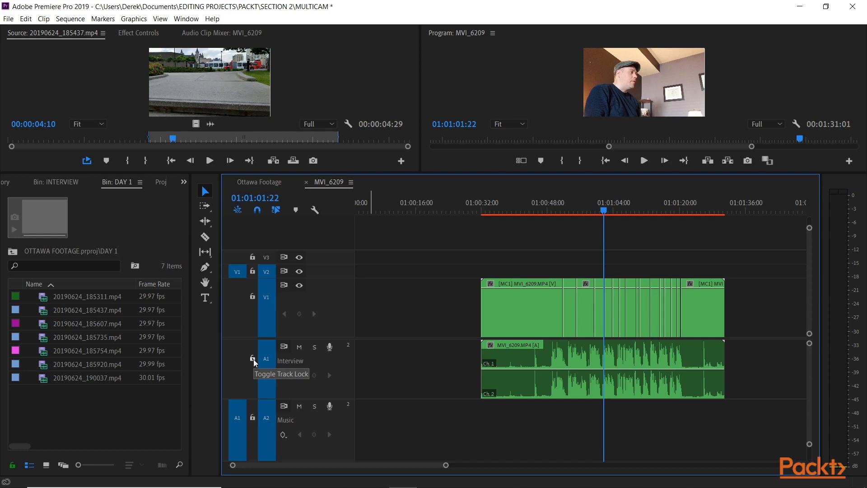
left_click(252, 358)
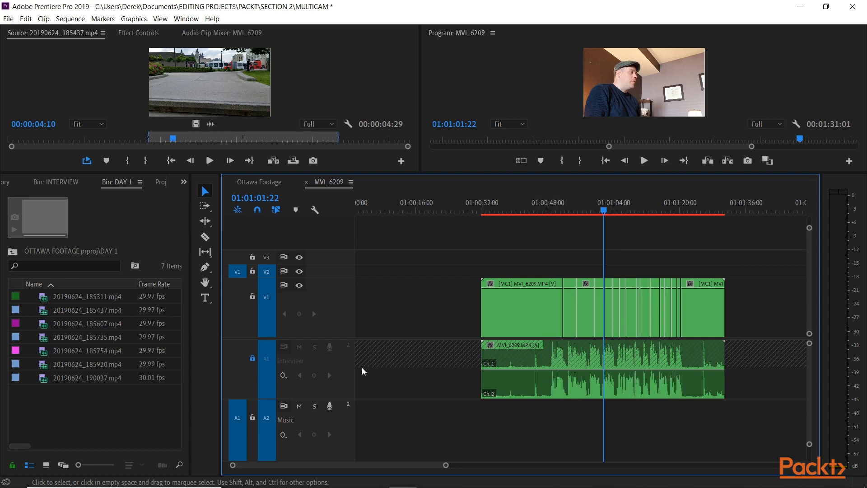
left_click(251, 359)
left_click_drag(516, 361, 473, 360)
key("ctrl+z")
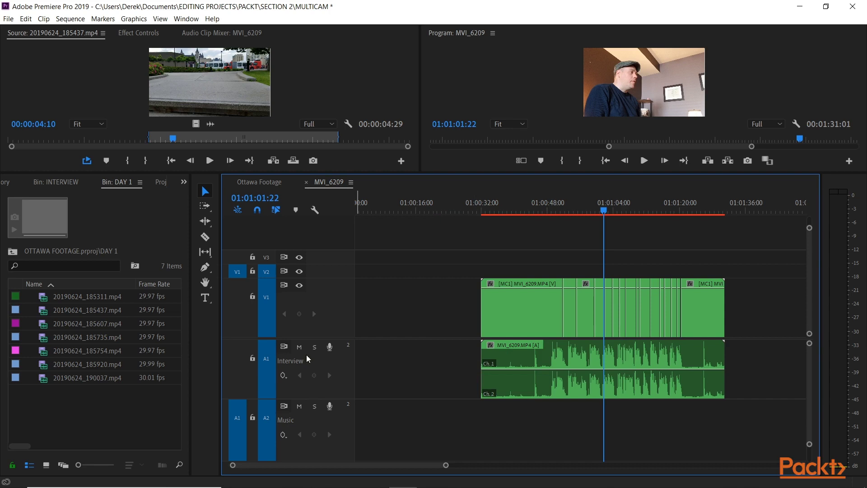
left_click(251, 359)
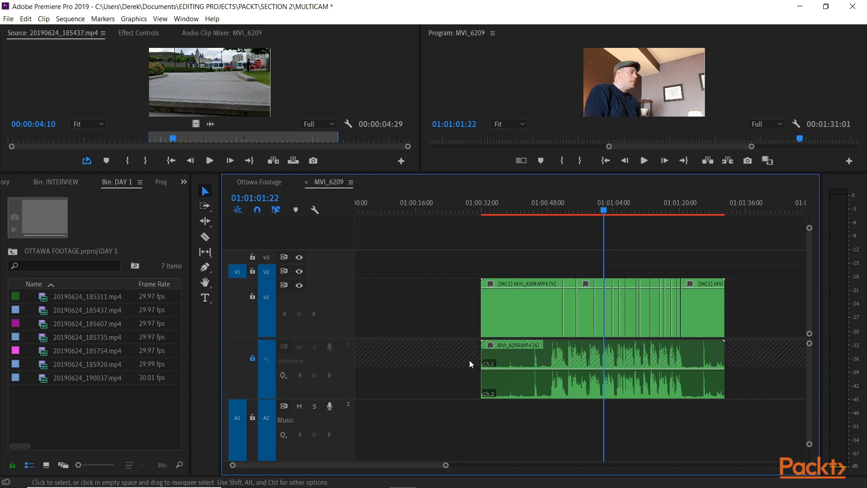
Shift the first multicam segment off its audio, set the playhead to 01:00:32:12, and unlock Interview
left_click(526, 321)
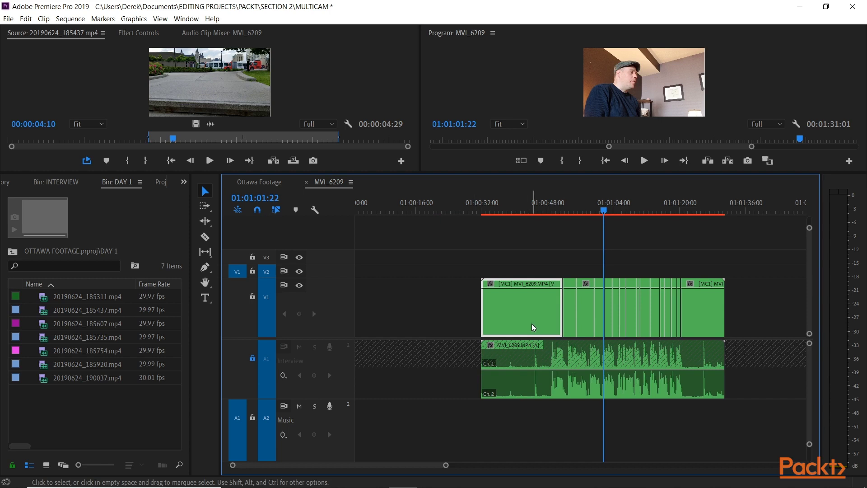
left_click_drag(535, 320, 496, 321)
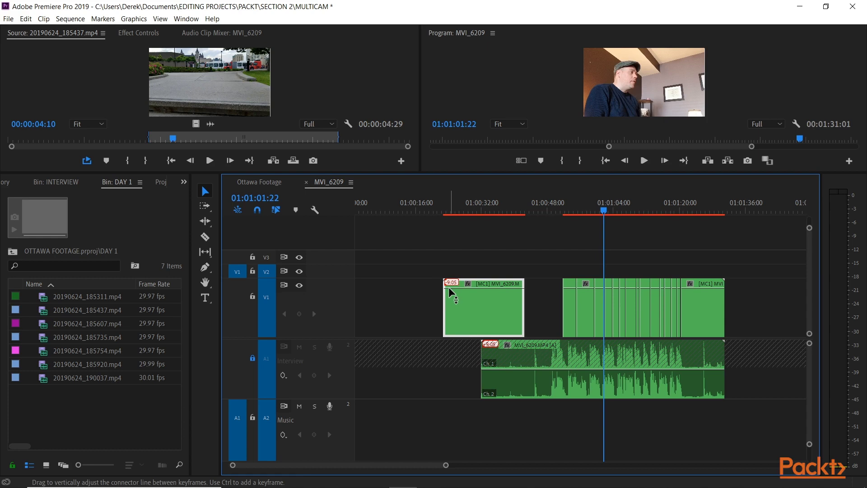
left_click(486, 348)
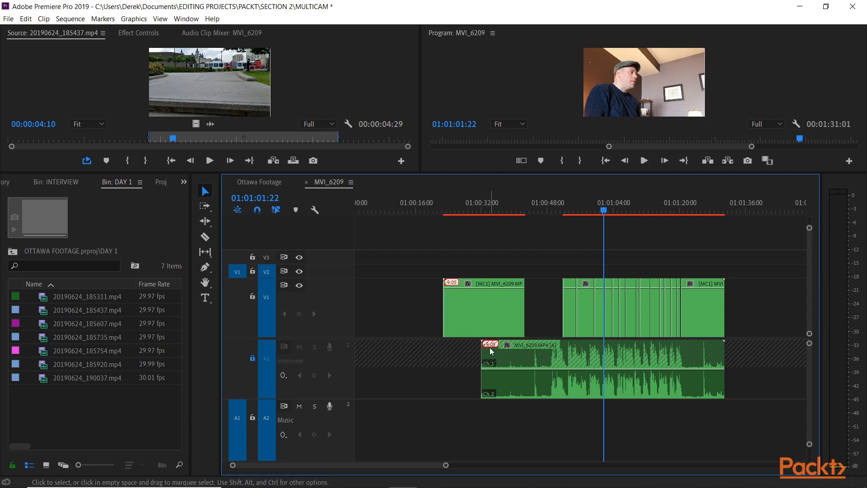
left_click(253, 358)
left_click(483, 208)
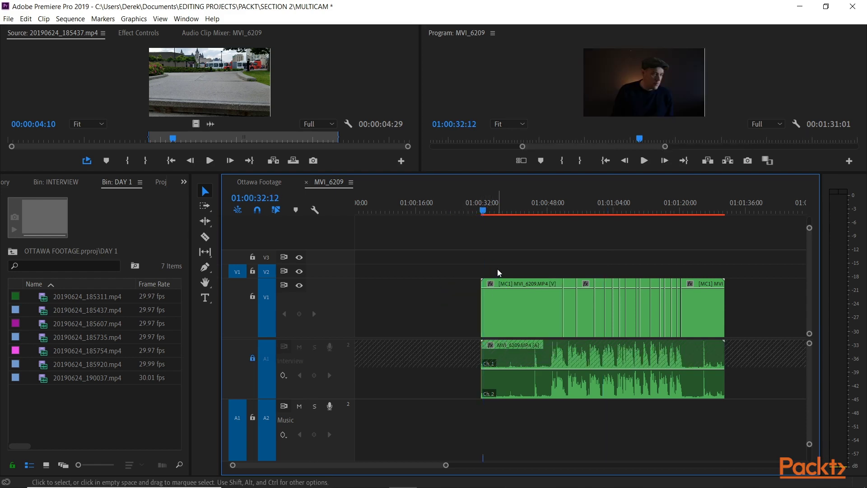
left_click(252, 357)
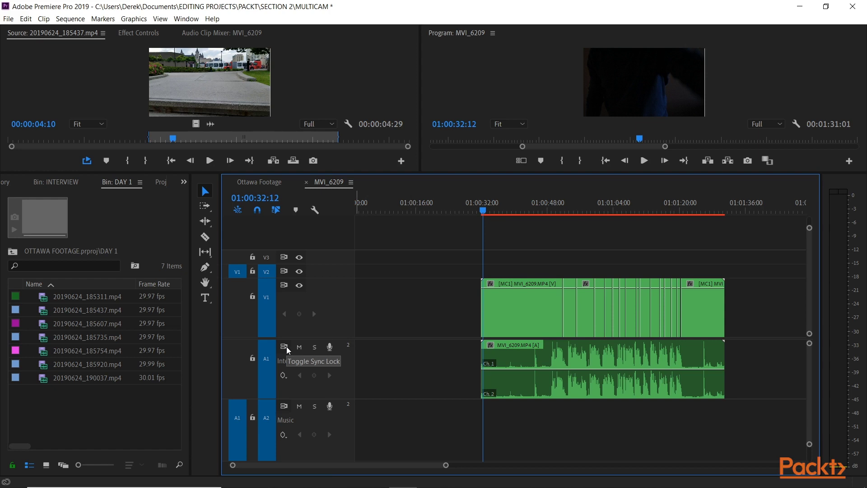
Preview around 01:00:42:08, then place the source clip into the sequence and undo it
left_click_drag(497, 209, 524, 207)
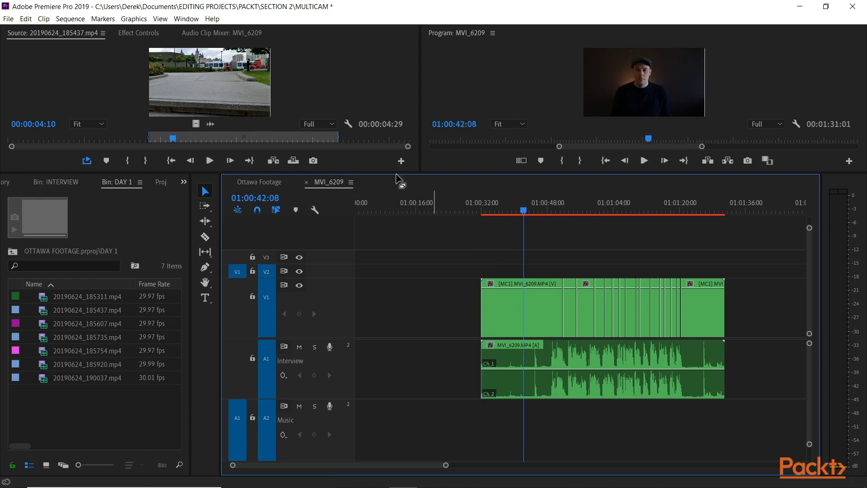
left_click(215, 84)
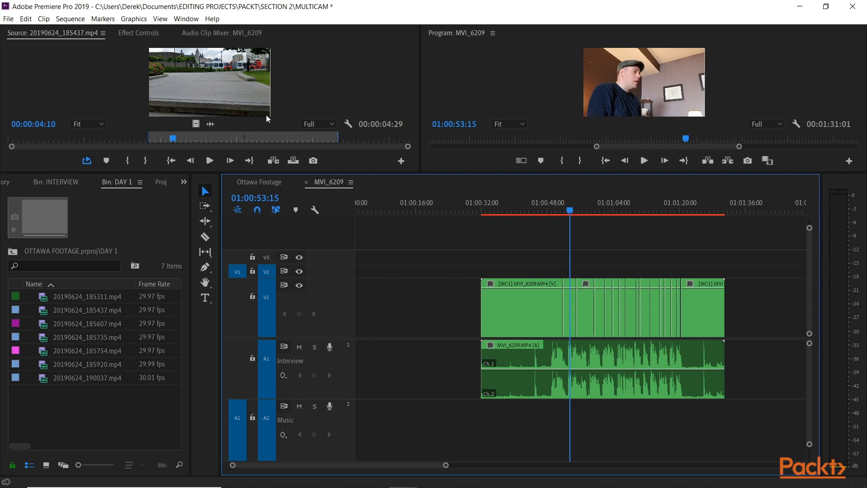
left_click_drag(236, 88, 608, 431)
key("ctrl+z")
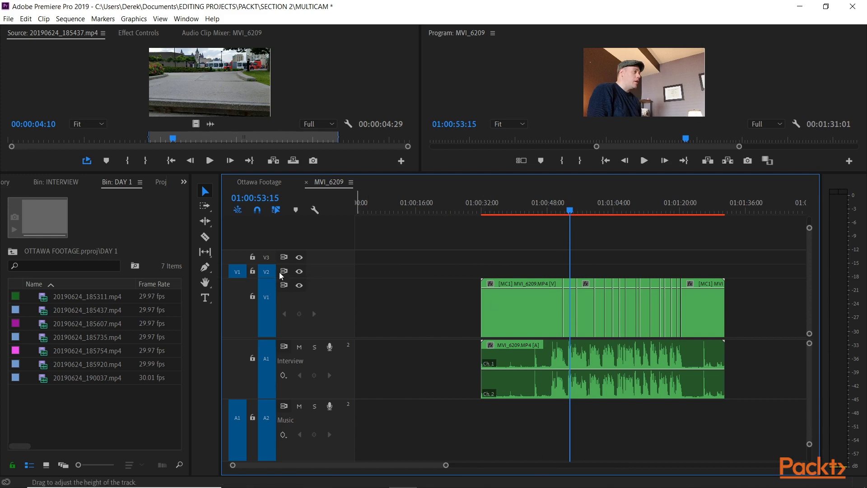
Toggle the V2 source patching off and on, then insert the source clip at 01:00:52:29
left_click(237, 273)
left_click(236, 271)
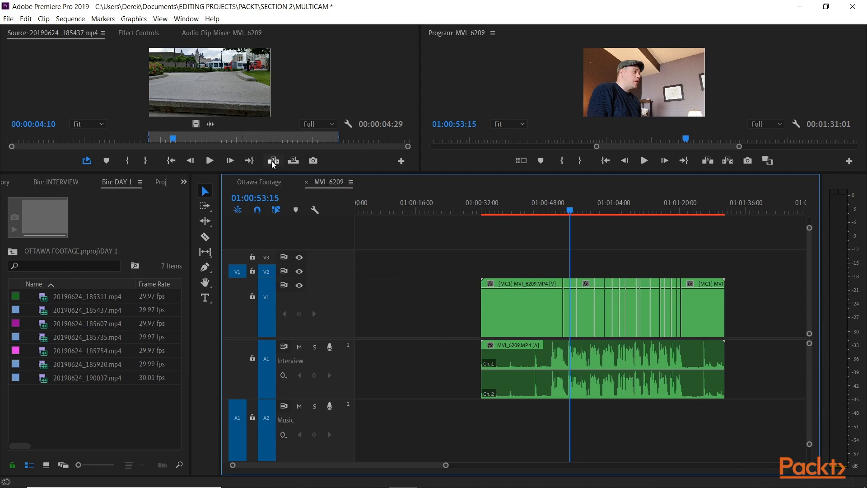
left_click_drag(562, 212, 569, 213)
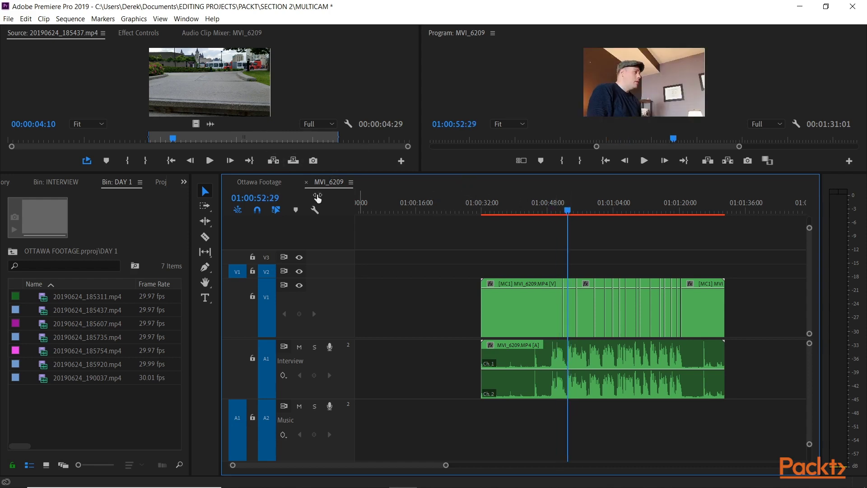
left_click(277, 164)
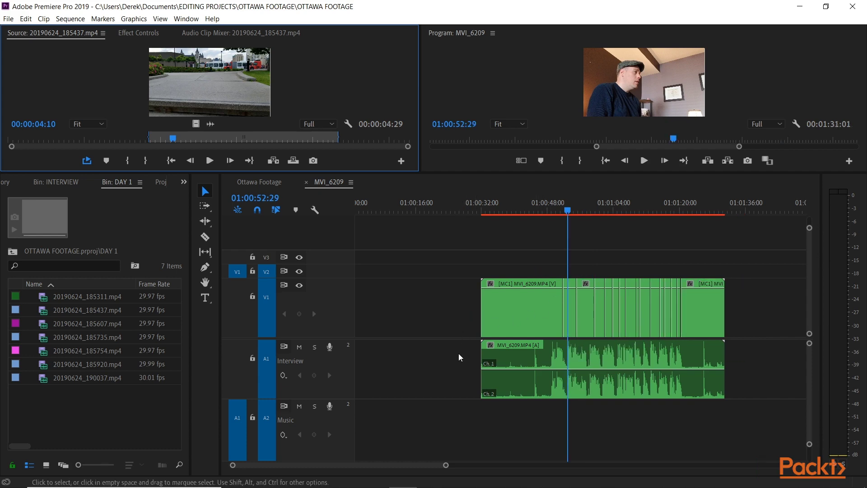
Overwrite the source clip at 01:00:53:07, review and undo it, then turn off V1 sync lock and insert it
left_click(563, 210)
left_click_drag(564, 212, 568, 211)
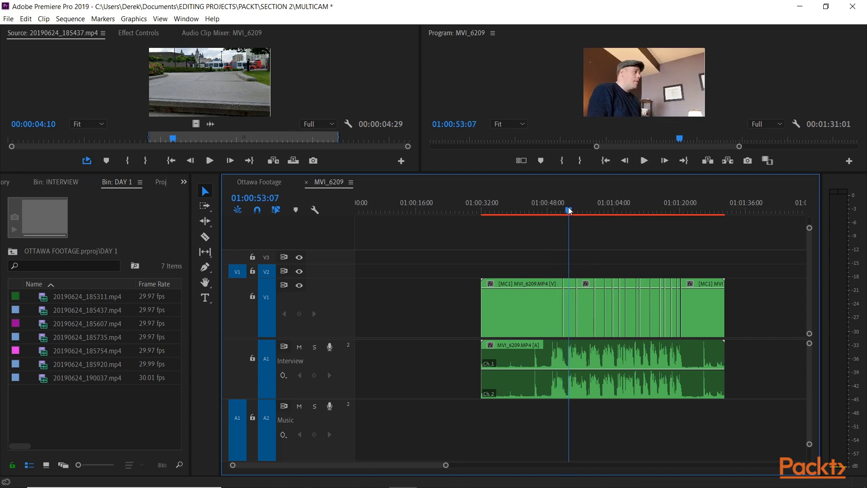
left_click(292, 159)
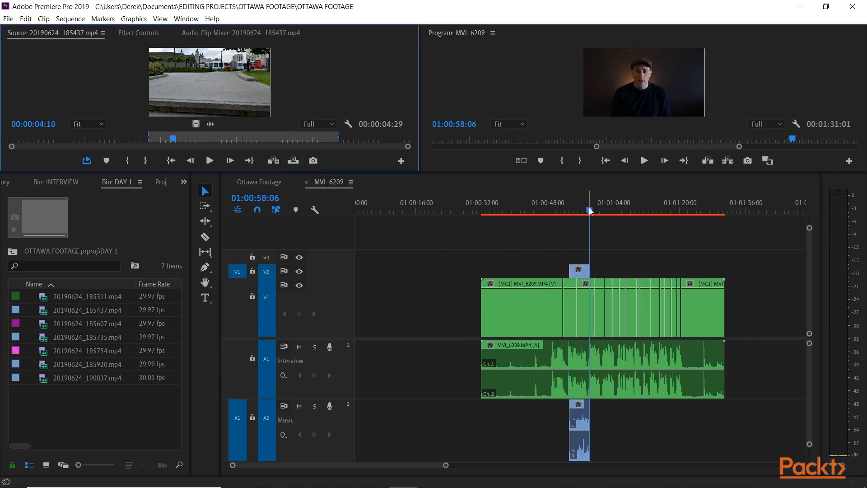
left_click_drag(588, 208, 574, 210)
key("space")
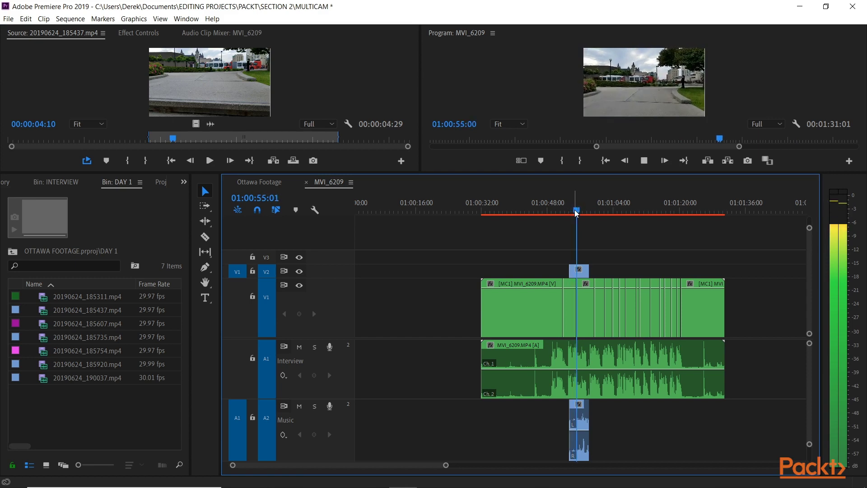
key("space")
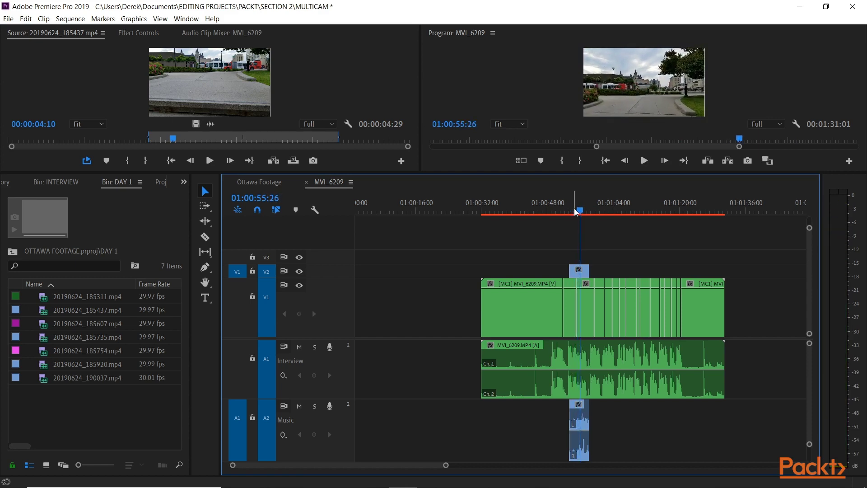
key("ctrl+z")
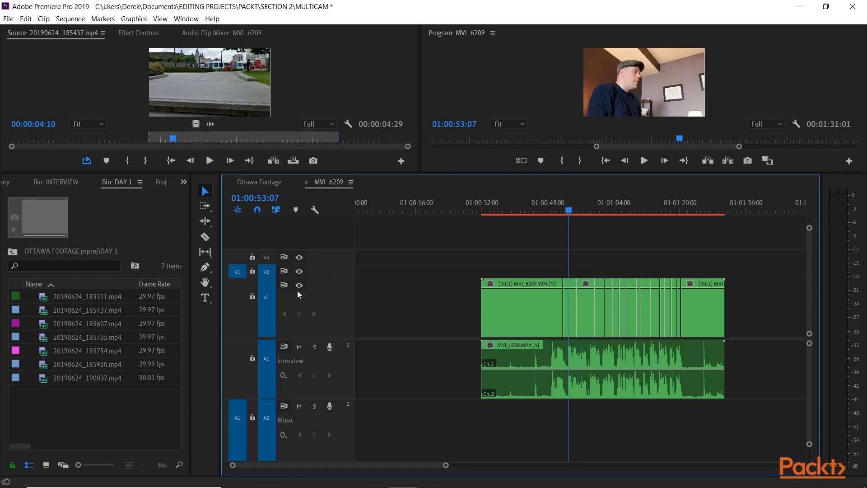
left_click(283, 285)
left_click(274, 161)
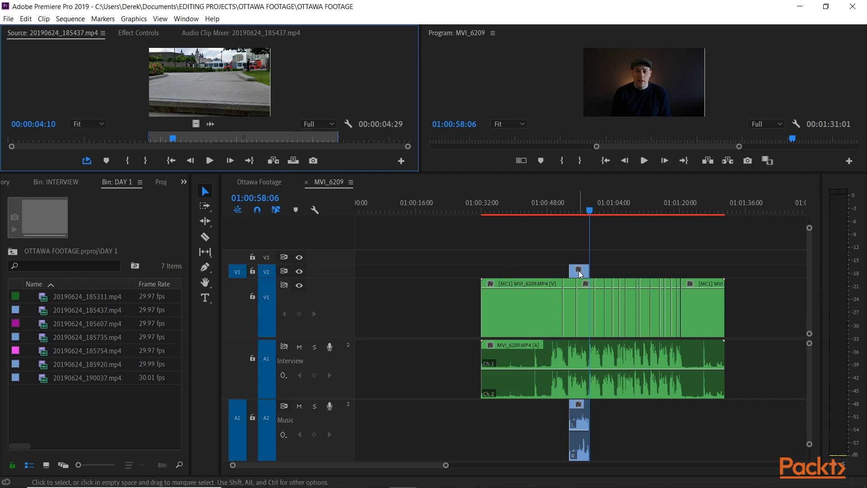
Undo the insert, lock V1 and Interview, and overwrite the source clip onto V2 and Music
key("ctrl+z")
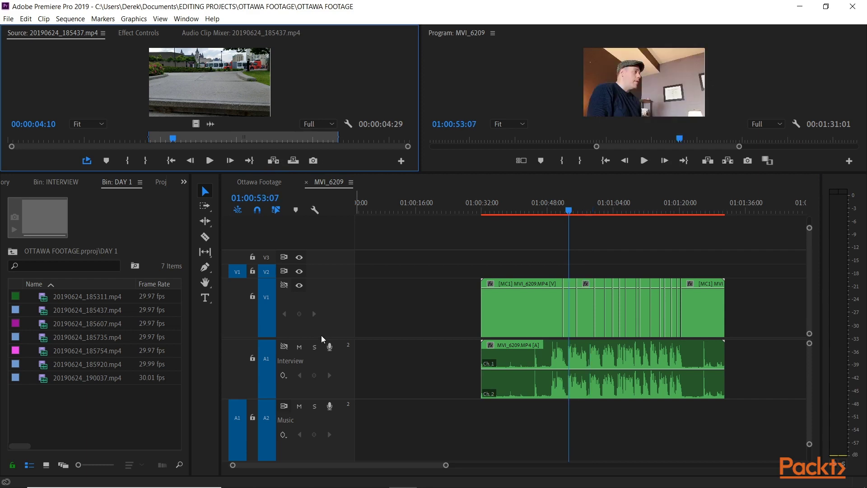
left_click(294, 319)
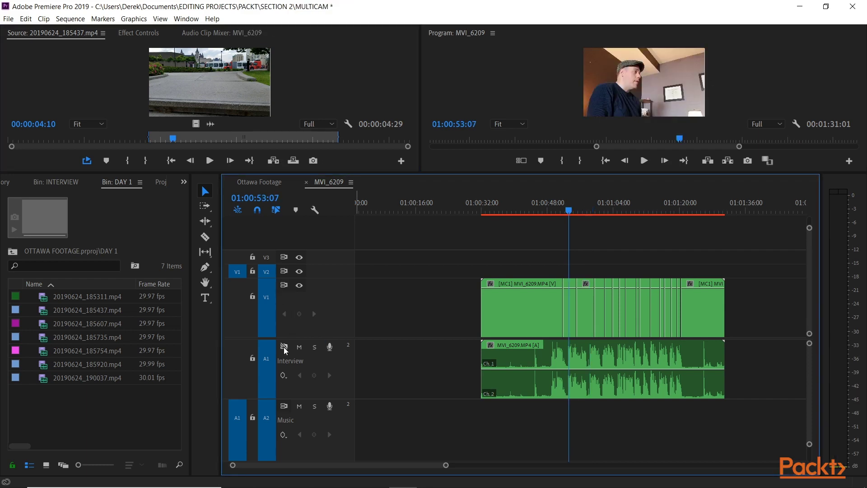
left_click(252, 296)
left_click(252, 357)
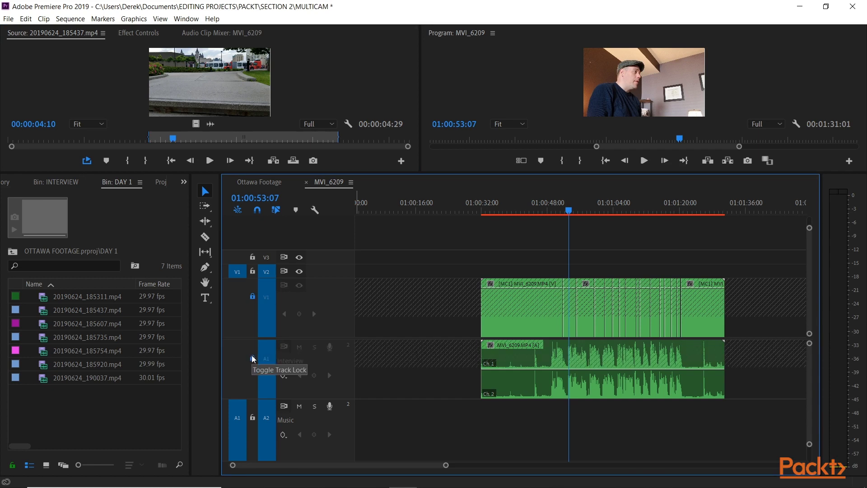
left_click(273, 161)
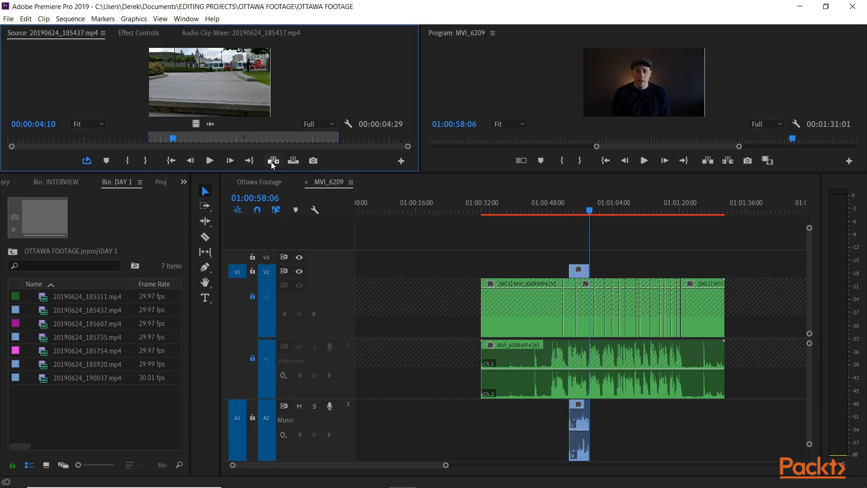
Unlock V1 and Interview, undo the recent edits, and unlock both tracks again
left_click(568, 319)
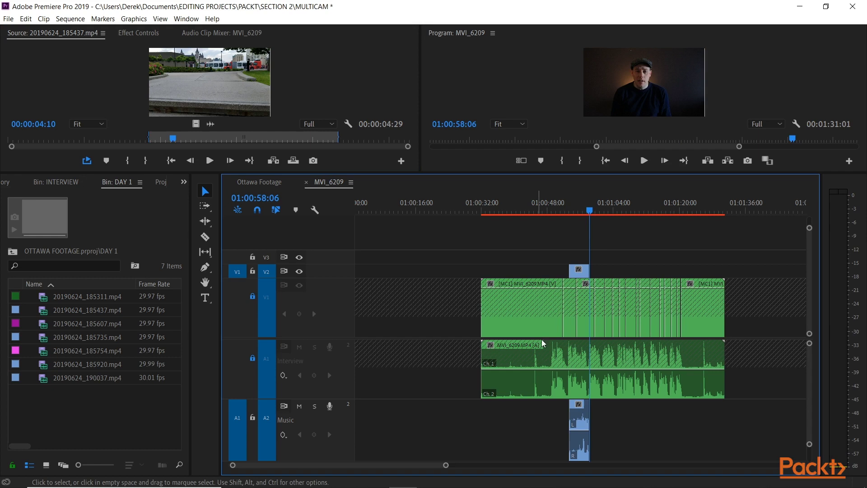
left_click(252, 295)
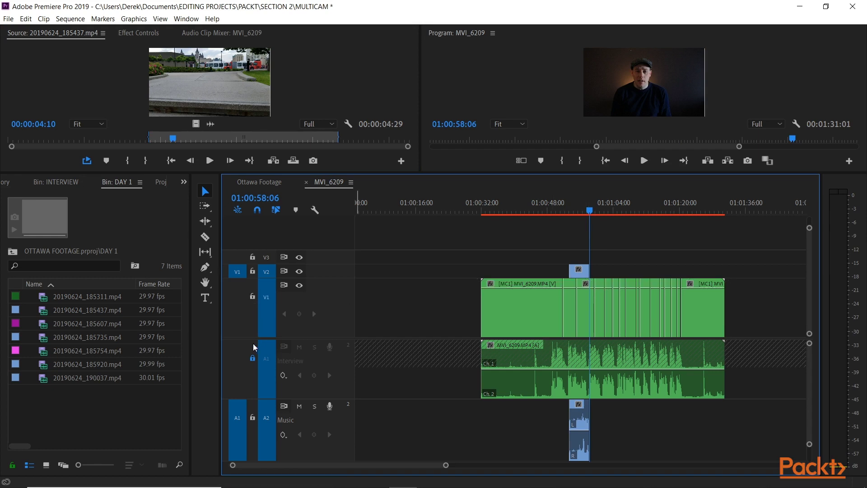
left_click(253, 358)
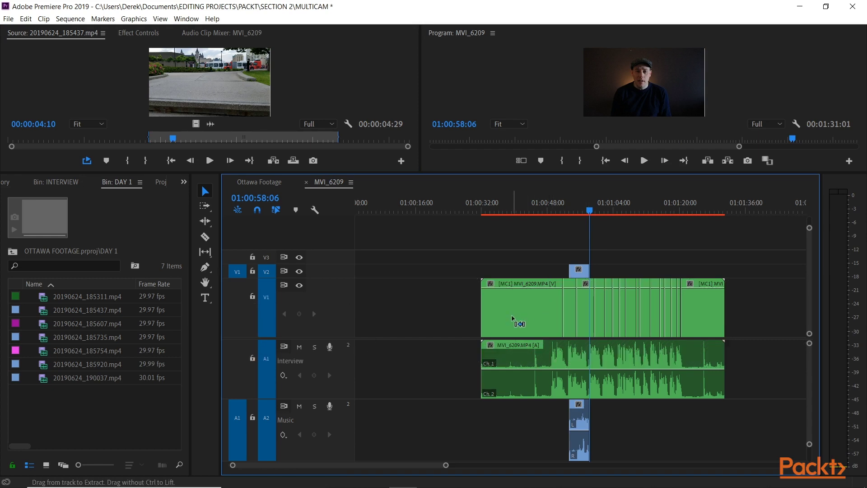
key("ctrl+z")
key("ctrl+z")
key("ctrl+z")
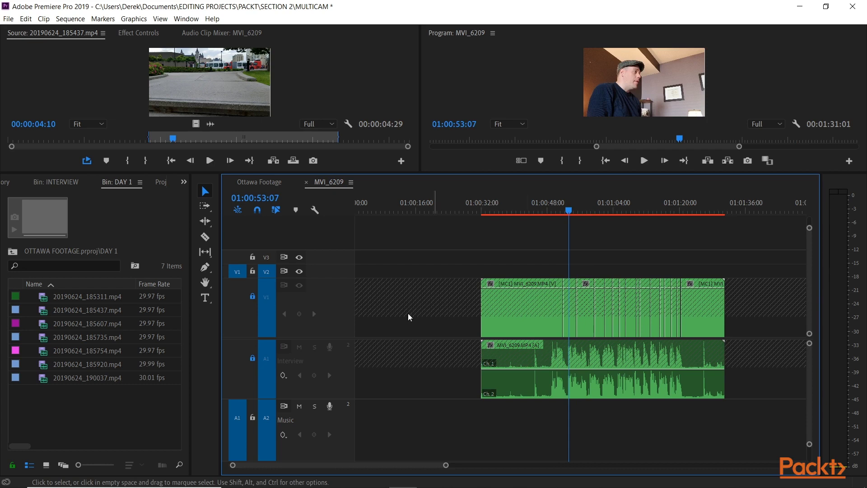
left_click(252, 296)
left_click(252, 358)
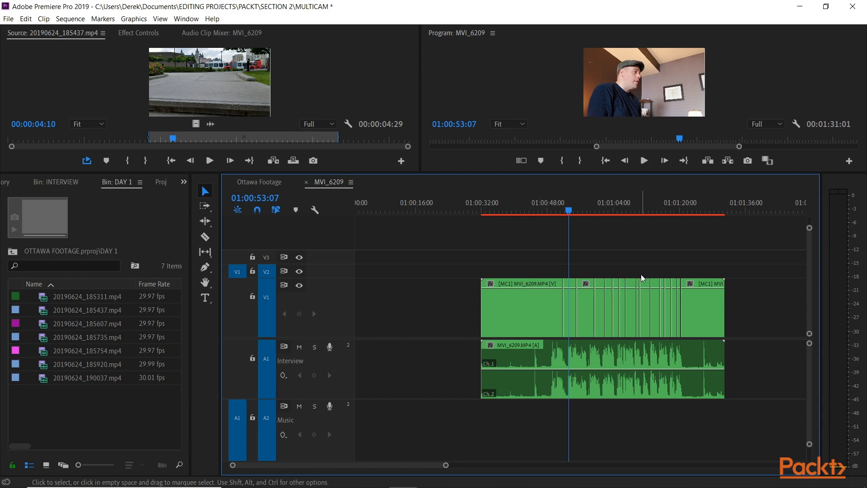
left_click(283, 286)
left_click(285, 346)
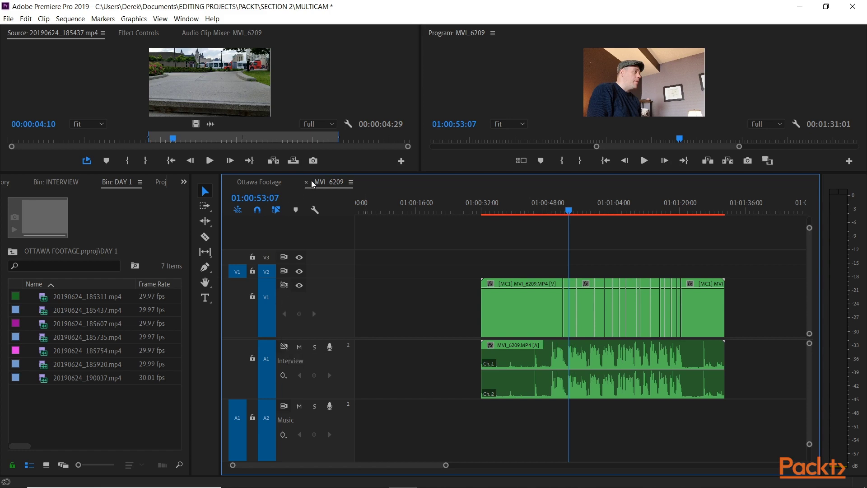
left_click(293, 160)
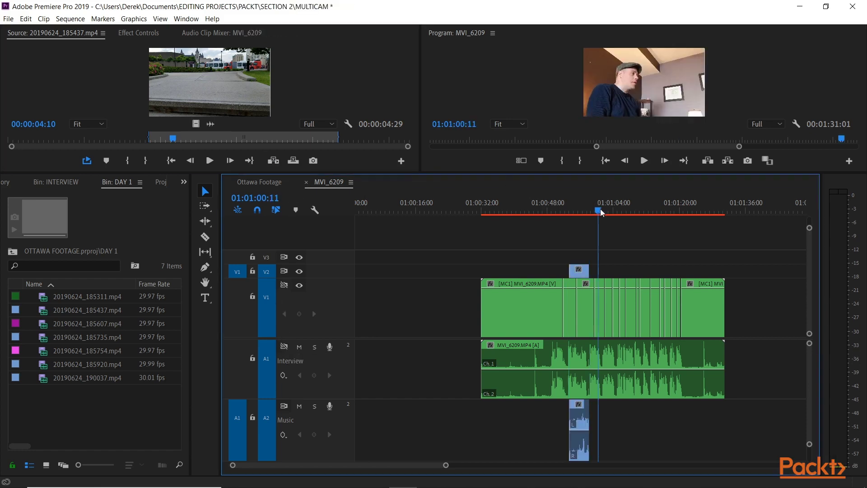
left_click(293, 160)
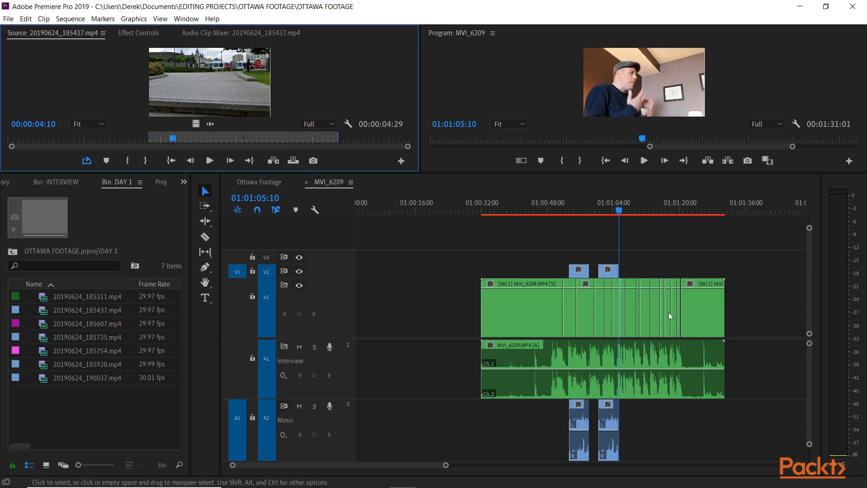
left_click(589, 319)
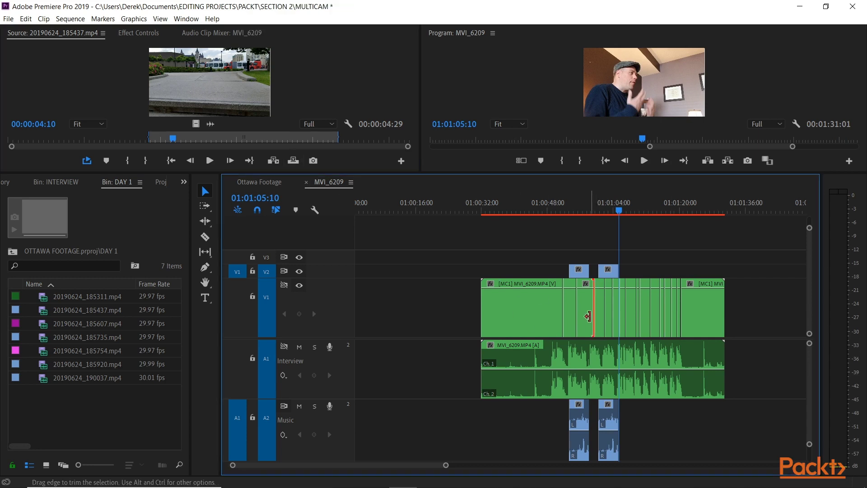
left_click(569, 319)
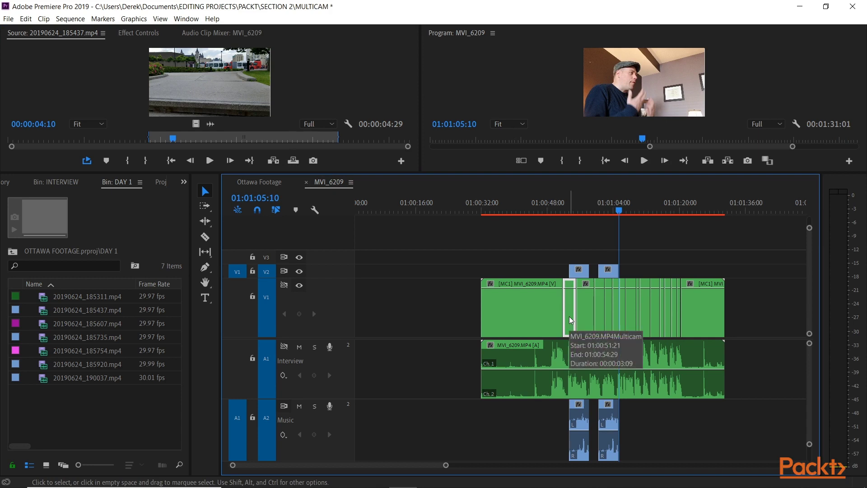
left_click(568, 261)
left_click_drag(549, 257, 613, 267)
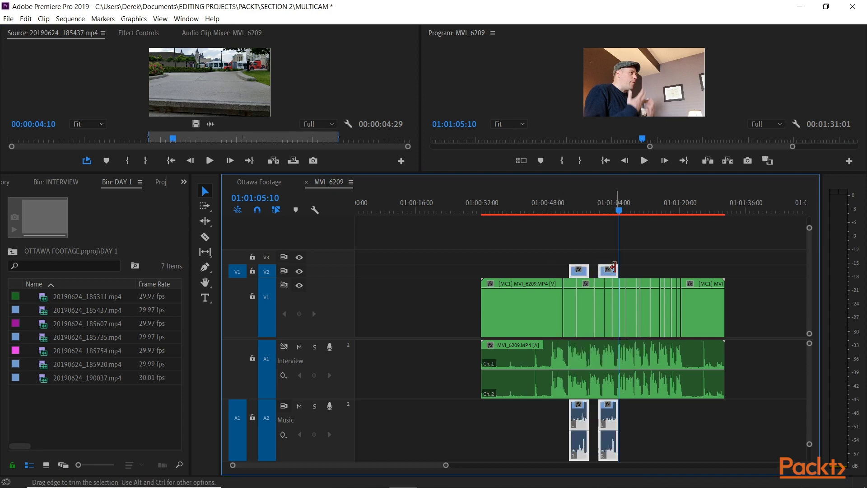
key("Delete")
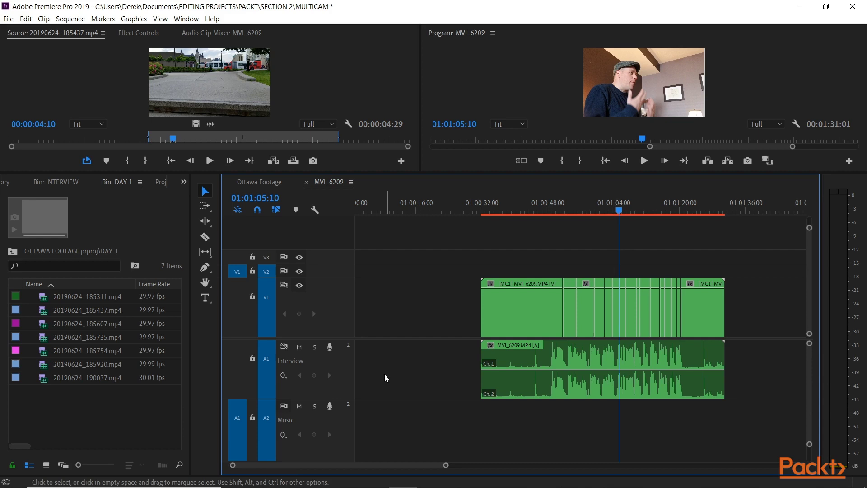
left_click(284, 347)
left_click(284, 285)
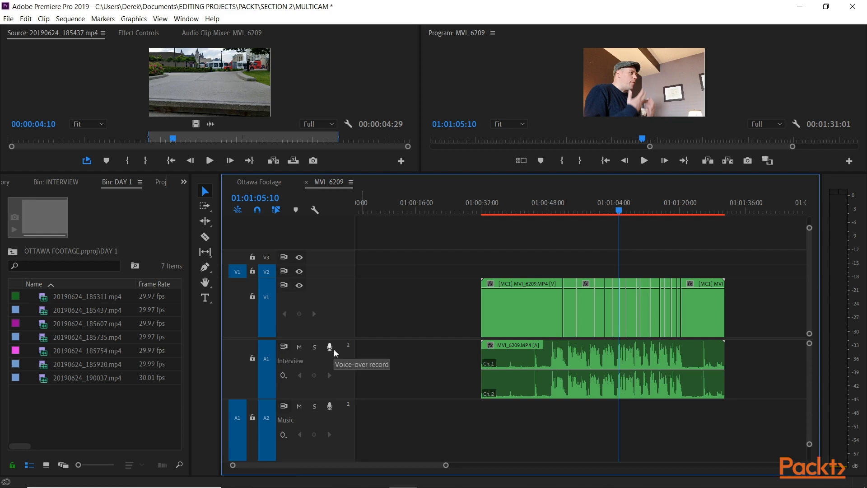
Record a voice-over onto the Interview track just past the multicam clip's end
left_click(633, 212)
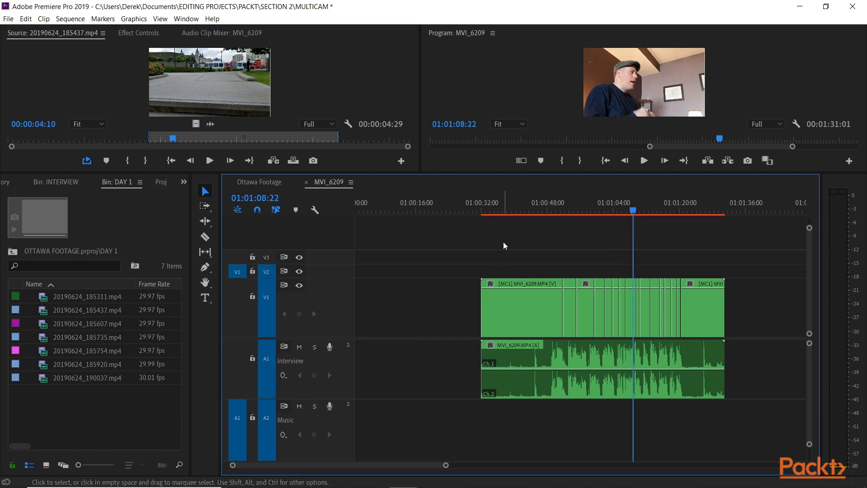
key("minus")
key("minus")
left_click_drag(449, 210, 470, 207)
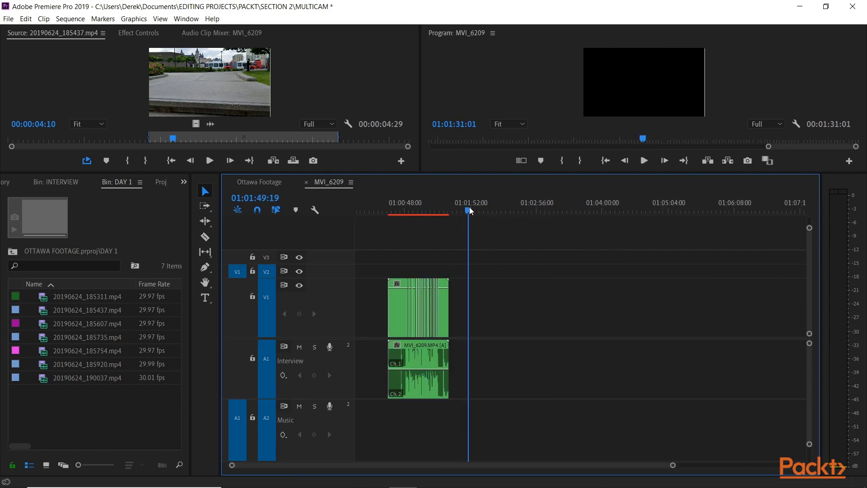
left_click(329, 348)
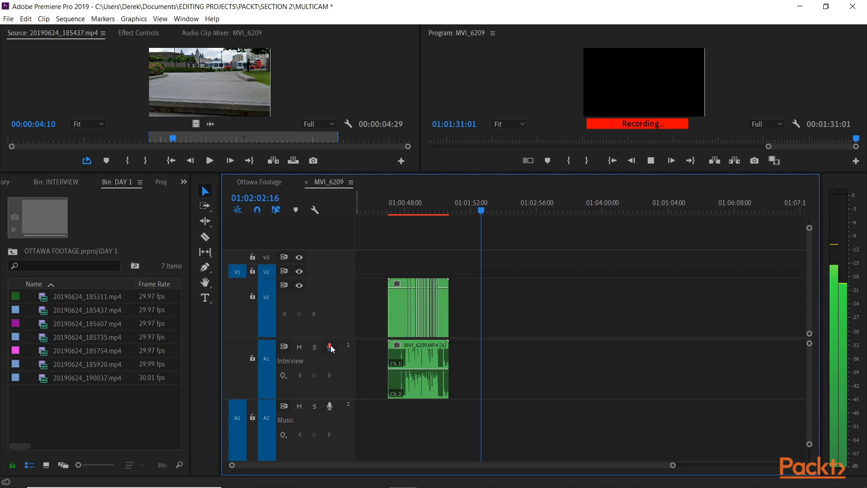
left_click(330, 347)
Play back the Interview.wav recording from its start and again from 01:01:56:16
left_click(476, 209)
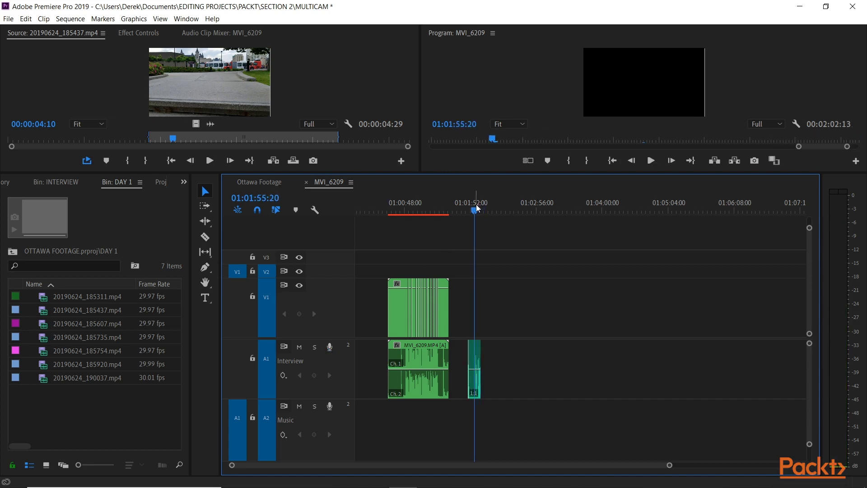
key("space")
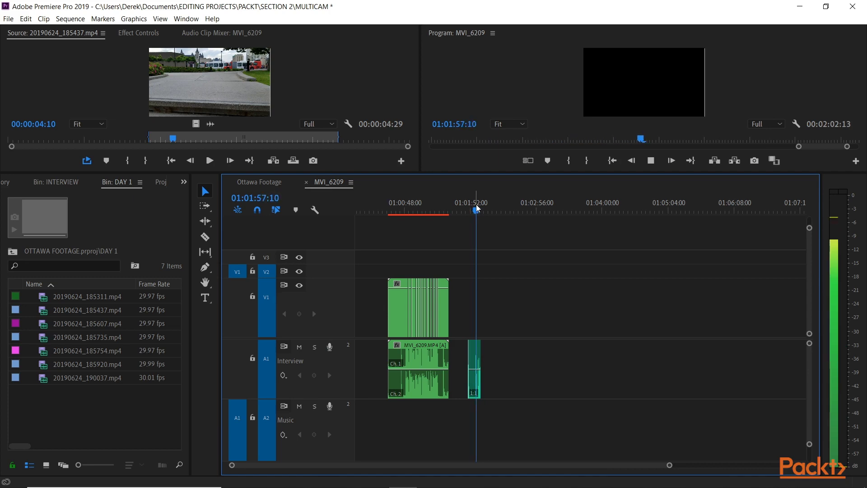
key("space")
key("equal")
key("equal")
key("equal")
key("equal")
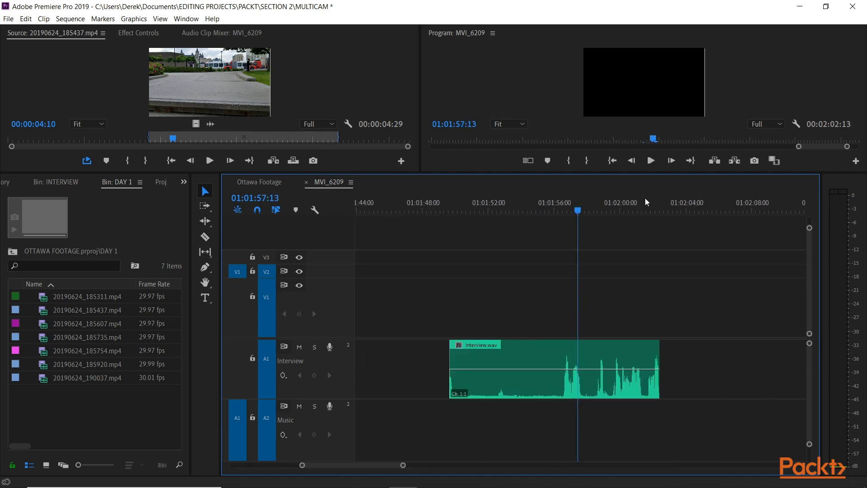
left_click_drag(578, 210, 563, 210)
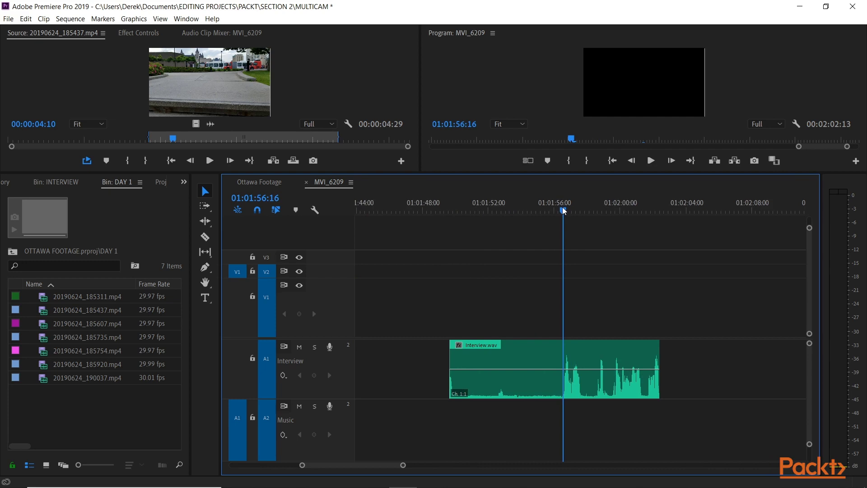
key("space")
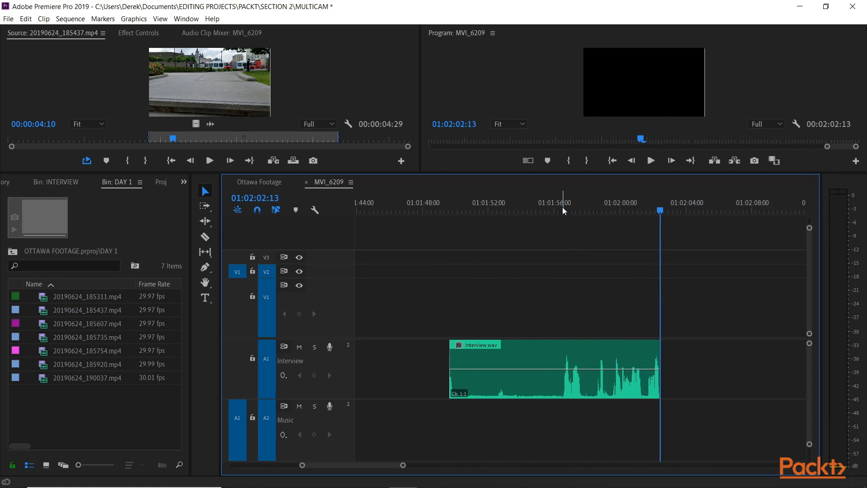
Place 20190624_185437.mp4 after the multicam clip and delete the Interview.wav recording
key("minus")
key("minus")
key("minus")
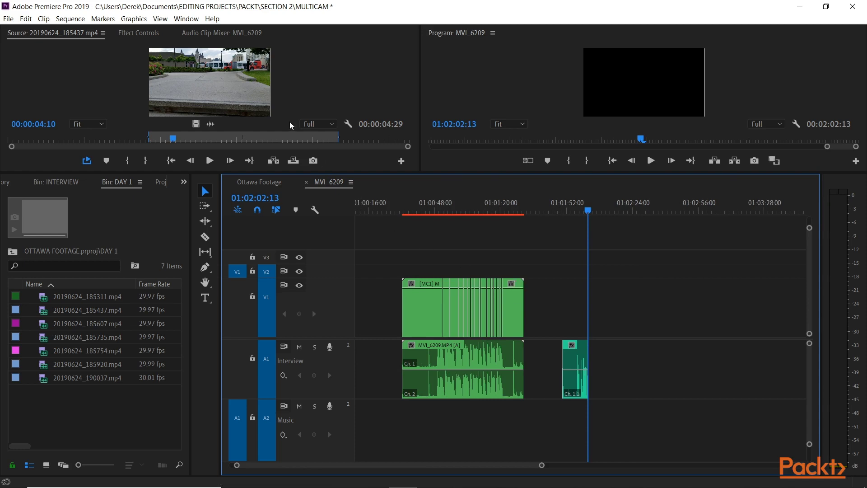
left_click_drag(218, 95, 609, 297)
left_click(565, 376)
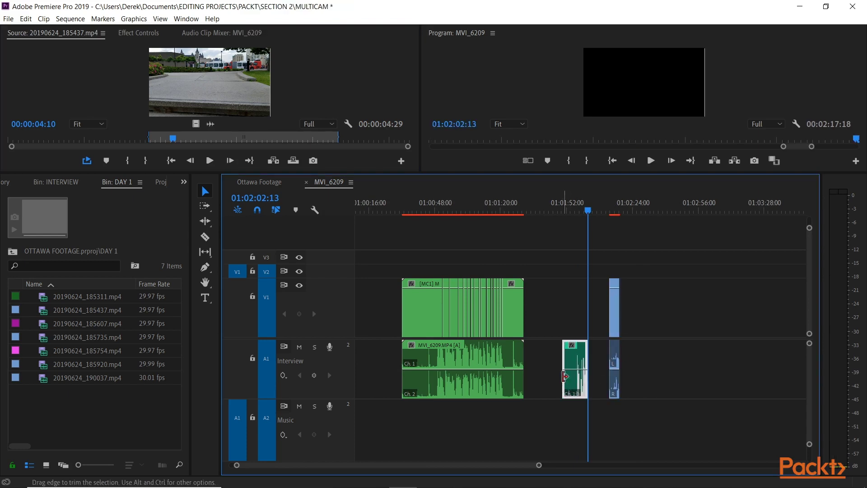
key("Delete")
Preview the new clip's lead-in, then cue the playhead three seconds before it (-300)
left_click(612, 212)
key("equal")
key("equal")
key("equal")
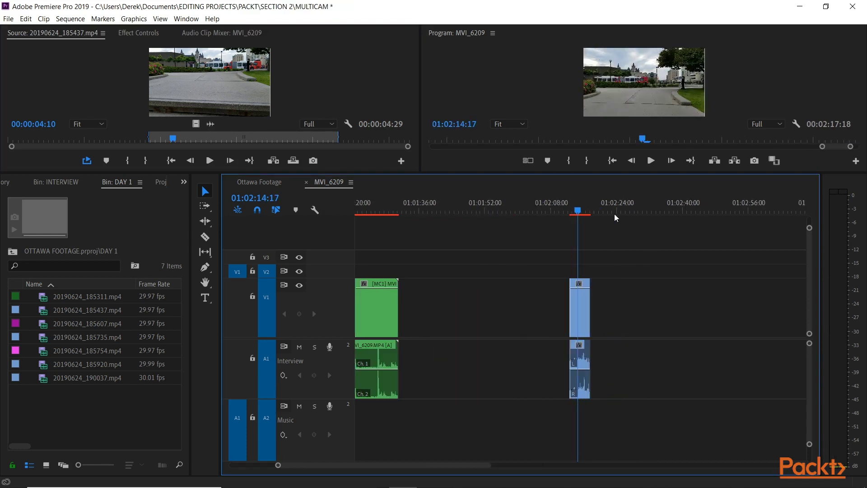
left_click_drag(587, 212, 516, 212)
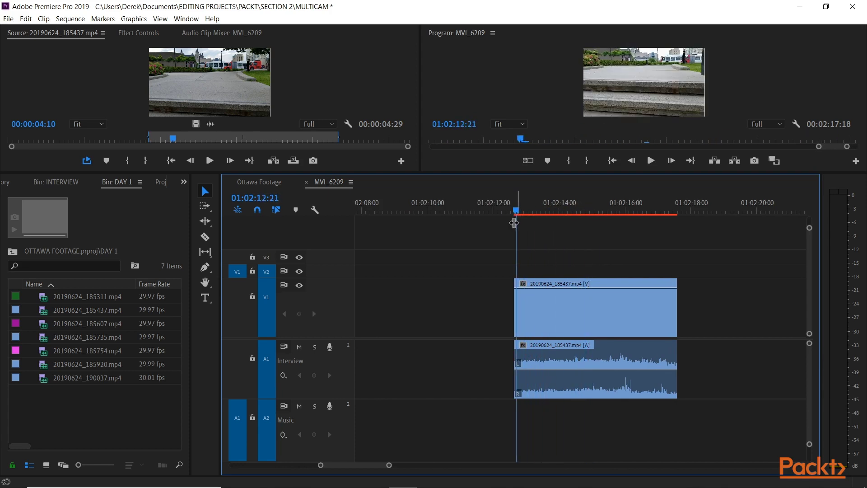
key("shift+k")
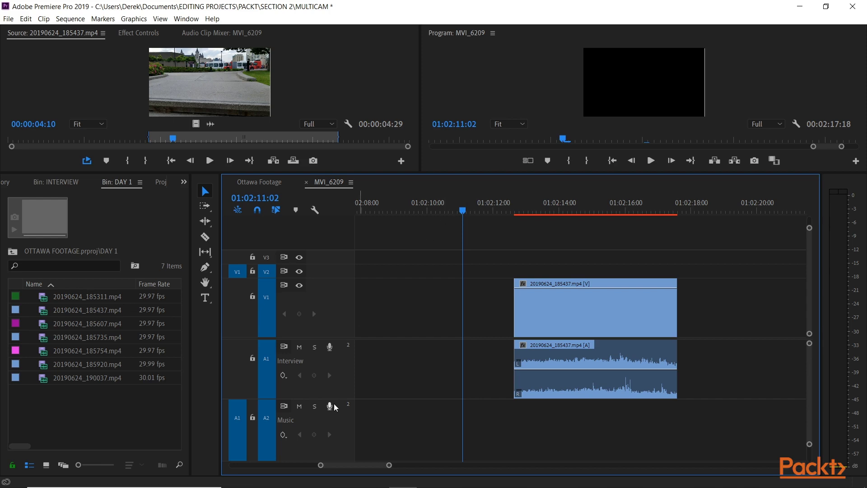
left_click(513, 212)
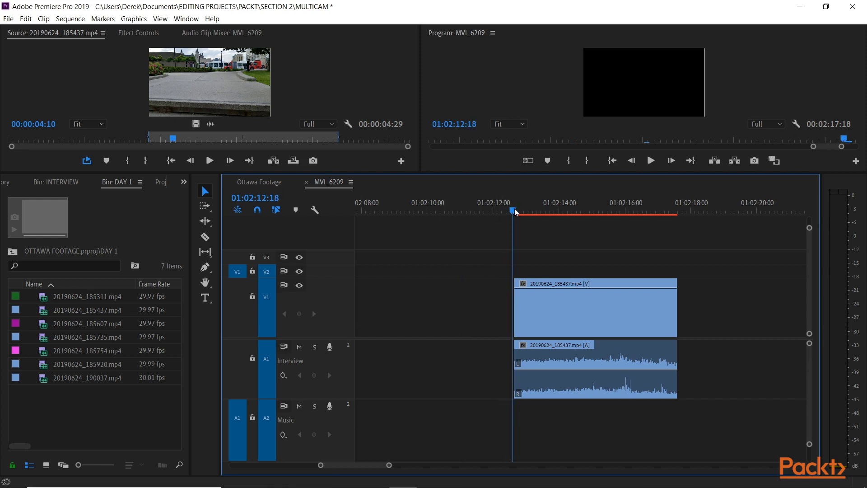
left_click(515, 211)
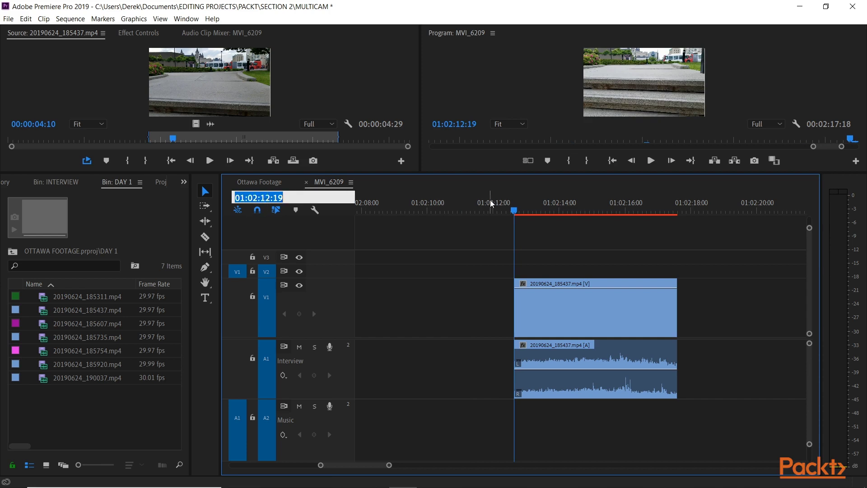
type("-300")
key("Return")
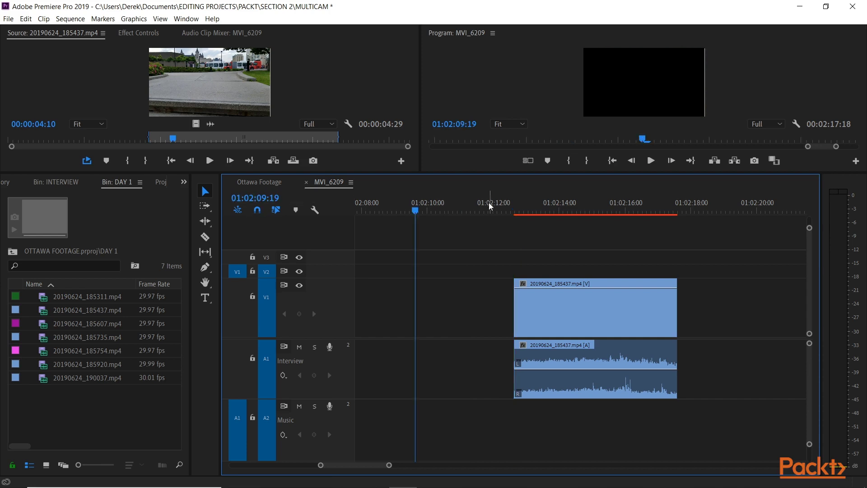
Record a Music.wav voice-over on the Music track beneath the new clip
left_click(330, 407)
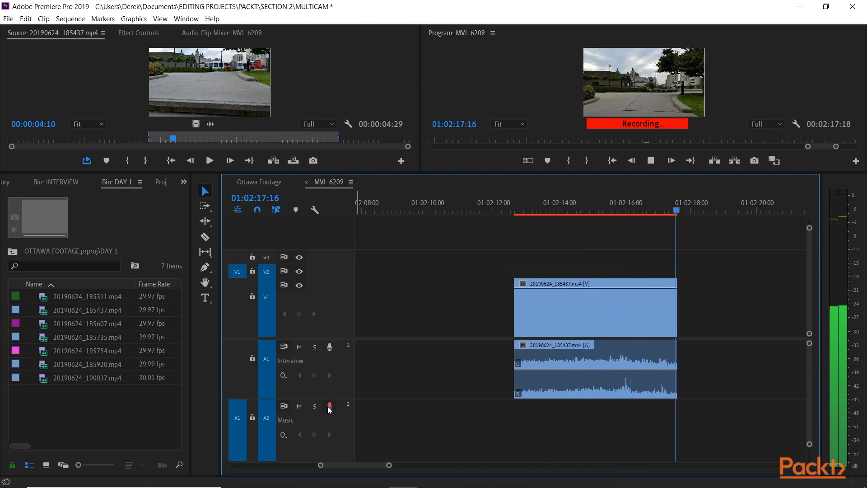
left_click(329, 407)
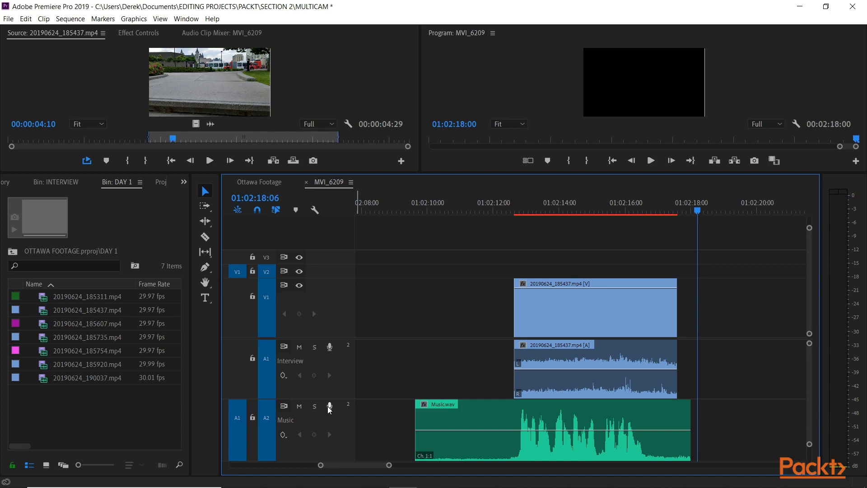
scroll(810, 395, "down", 1)
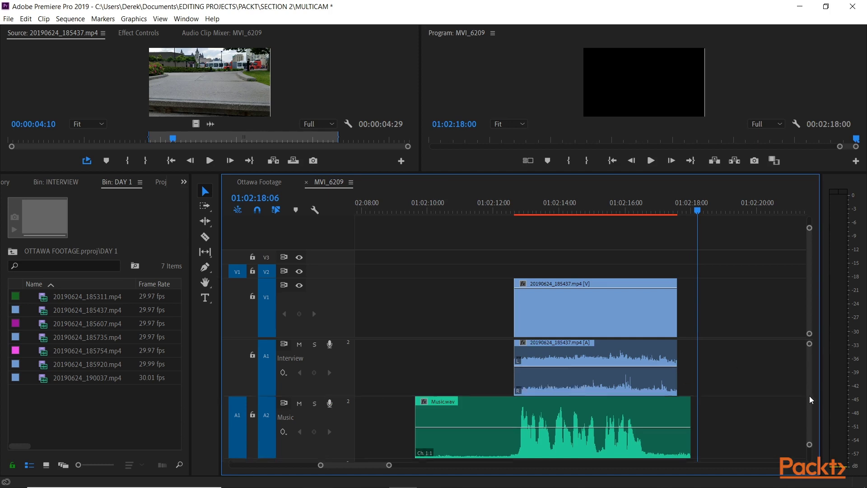
scroll(810, 395, "down", 2)
Play Music.wav against the video twice from the clip's start
left_click(512, 210)
key("space")
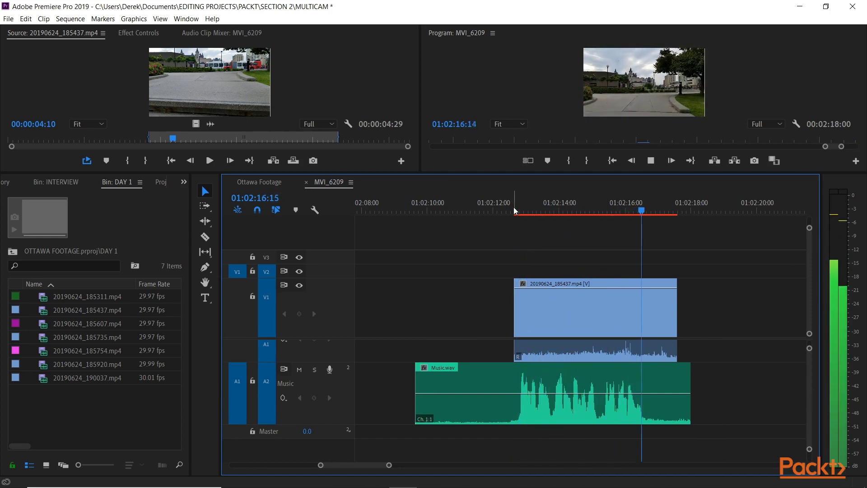
left_click(512, 210)
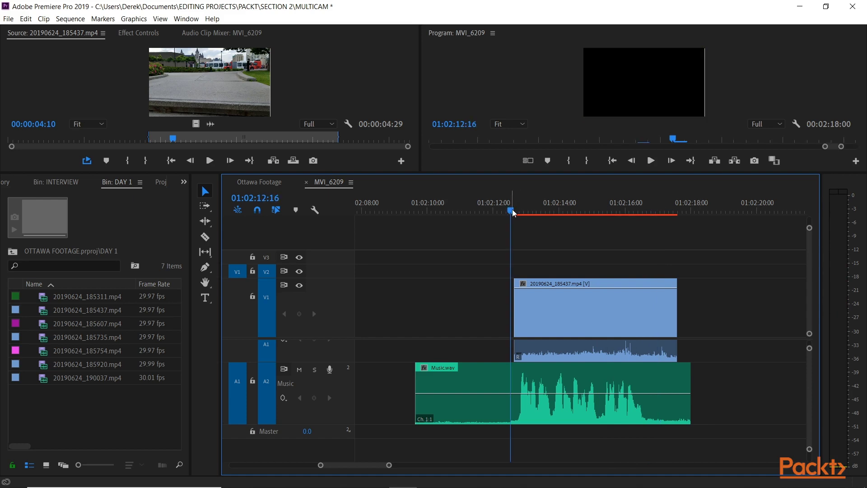
key("space")
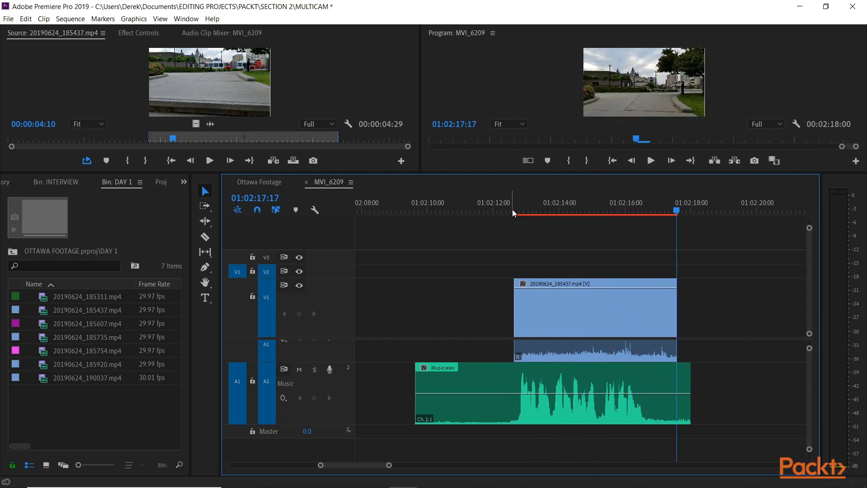
Trim and slide Music.wav with the Slide tool, then delete it from the Music track
left_click_drag(416, 380, 500, 381)
key("u")
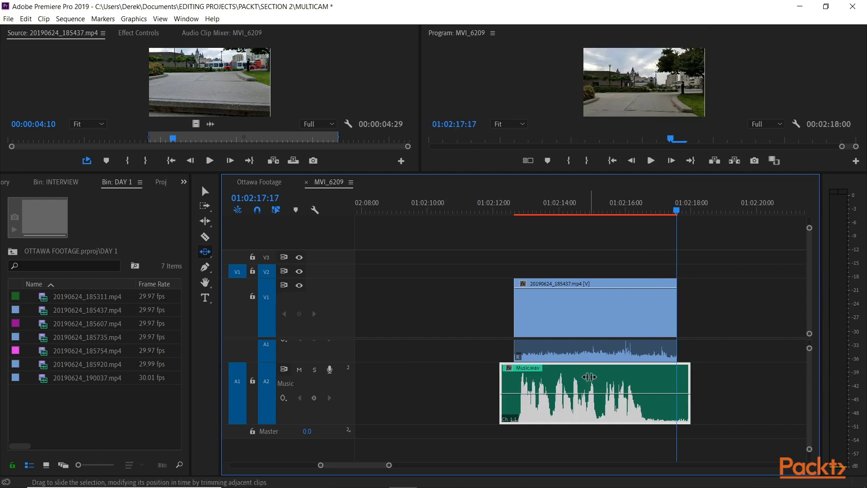
left_click_drag(596, 376, 599, 377)
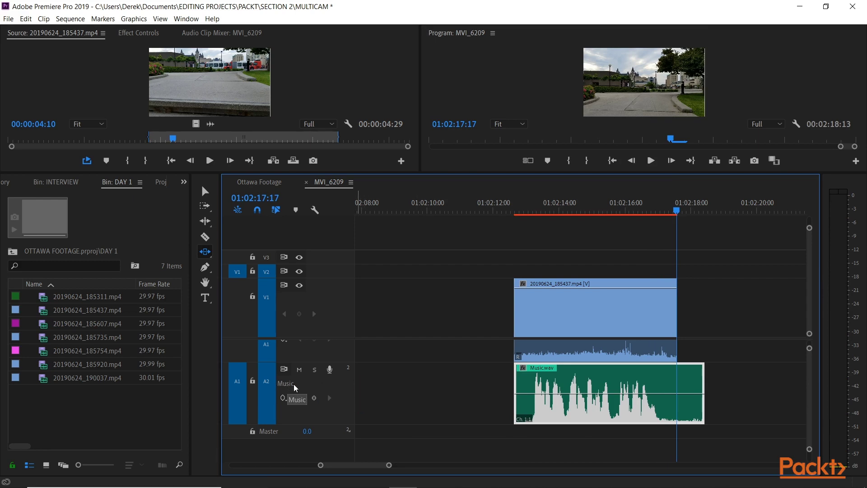
key("minus")
key("minus")
key("minus")
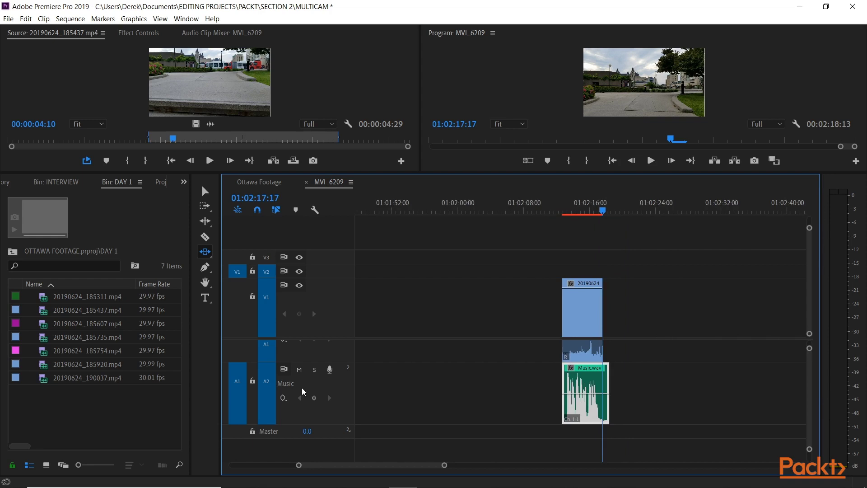
key("v")
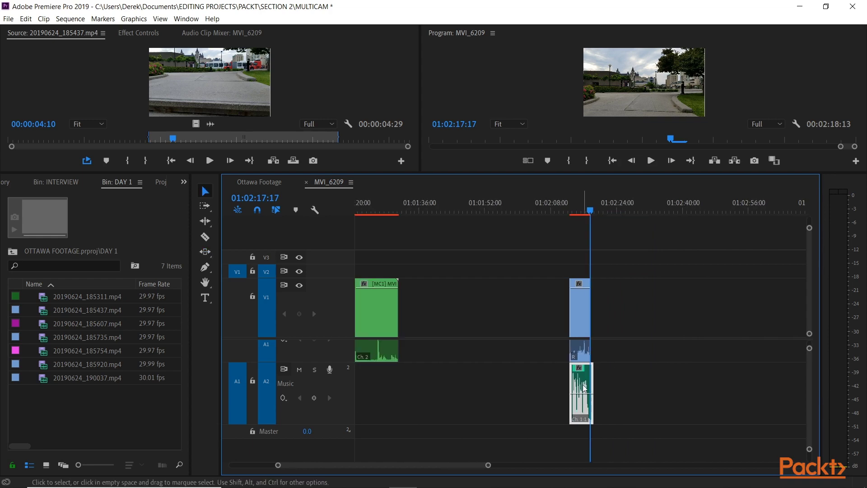
key("Delete")
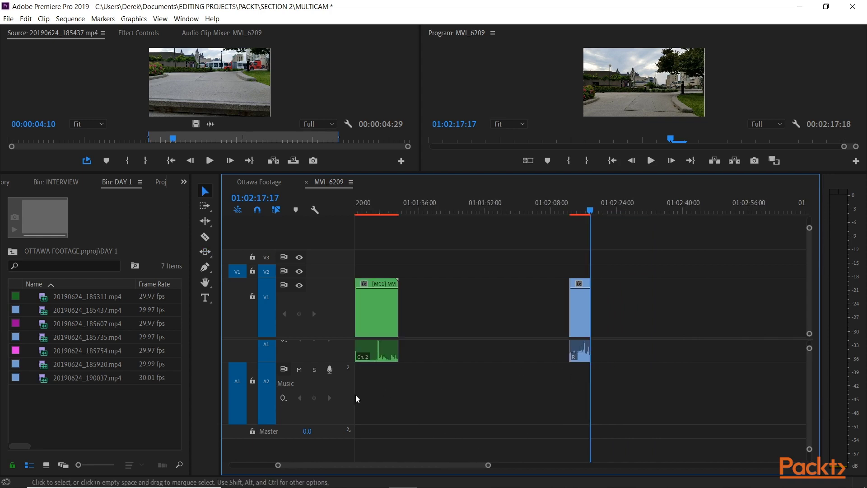
scroll(543, 415, "up", 2)
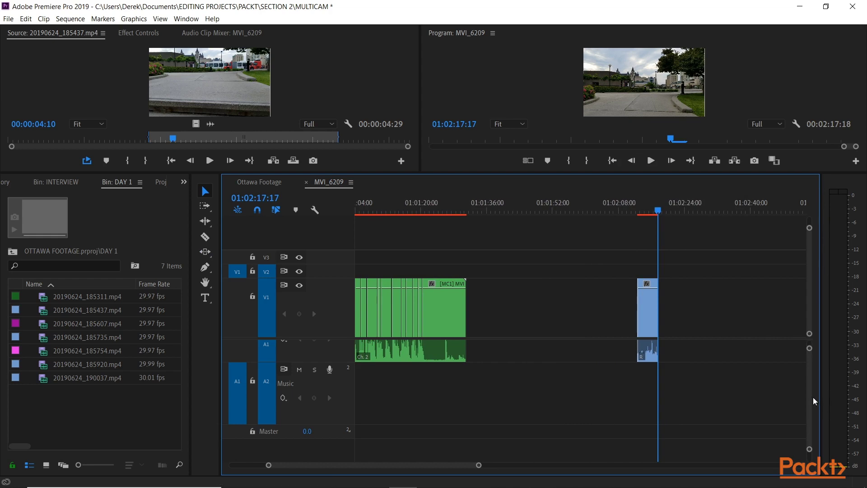
Resize the Interview track's height so both stereo channel waveforms show
left_click_drag(288, 361, 323, 382)
left_click_drag(326, 414, 330, 436)
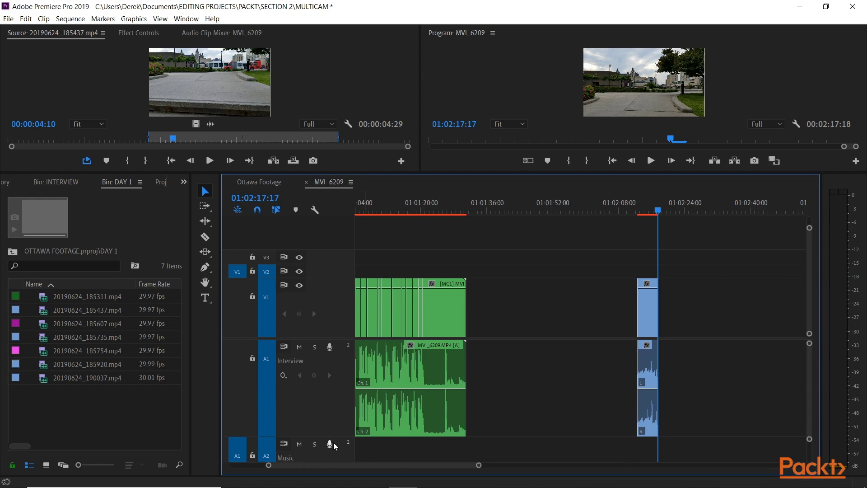
left_click_drag(325, 384, 320, 368)
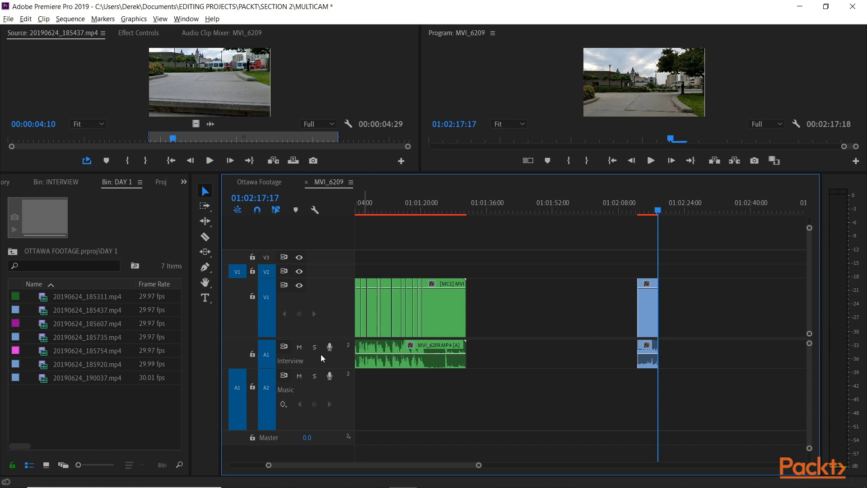
scroll(321, 354, "up", 5)
scroll(329, 371, "up", 5)
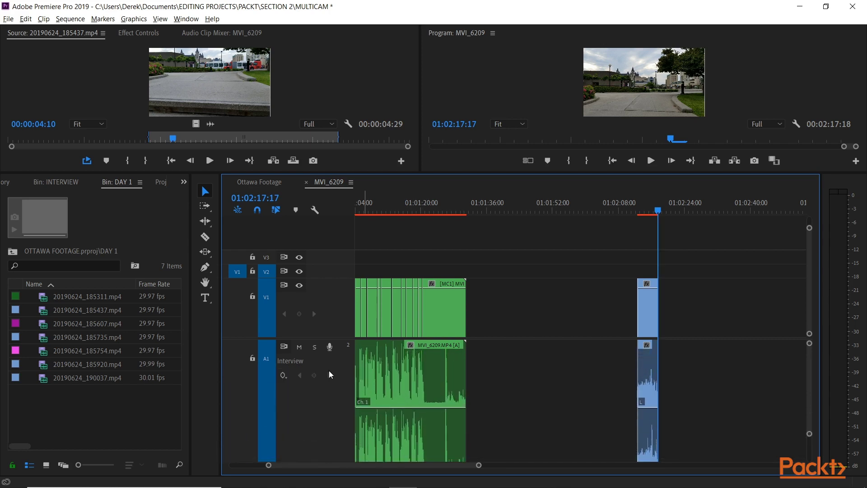
Park the playhead at 01:01:13:28 and zoom the timeline in around it
left_click(396, 205)
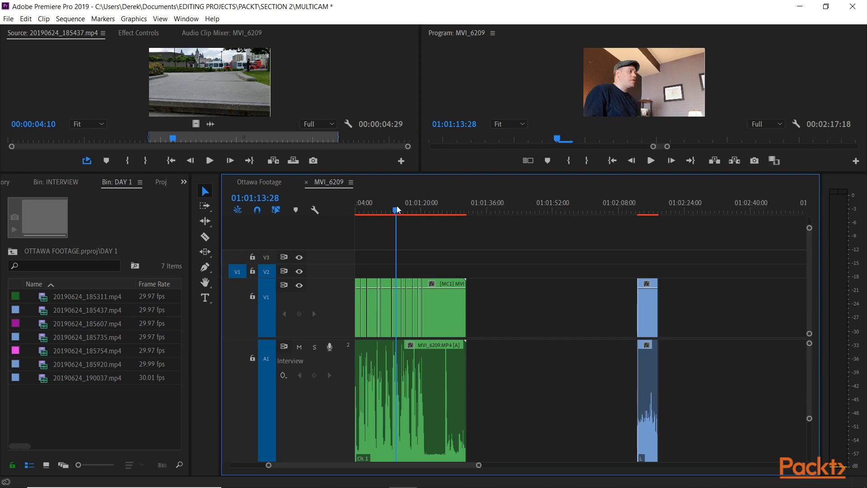
key("=")
key("=")
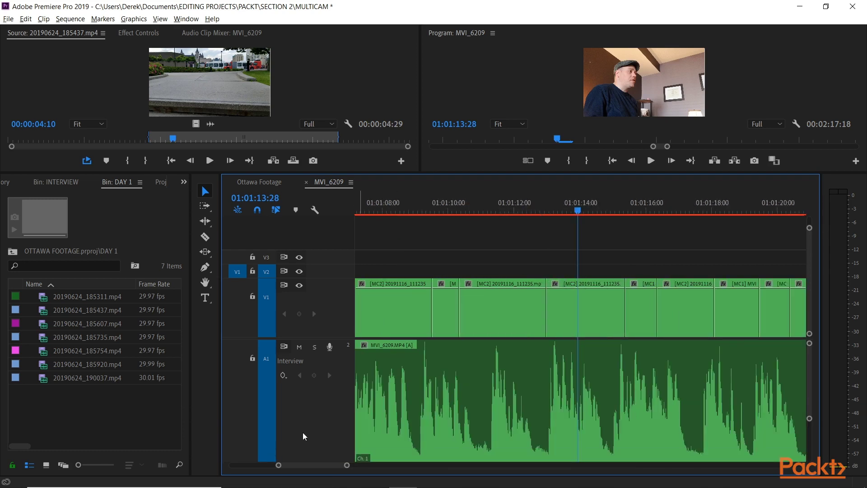
scroll(316, 407, "down", 4)
scroll(315, 389, "down", 5)
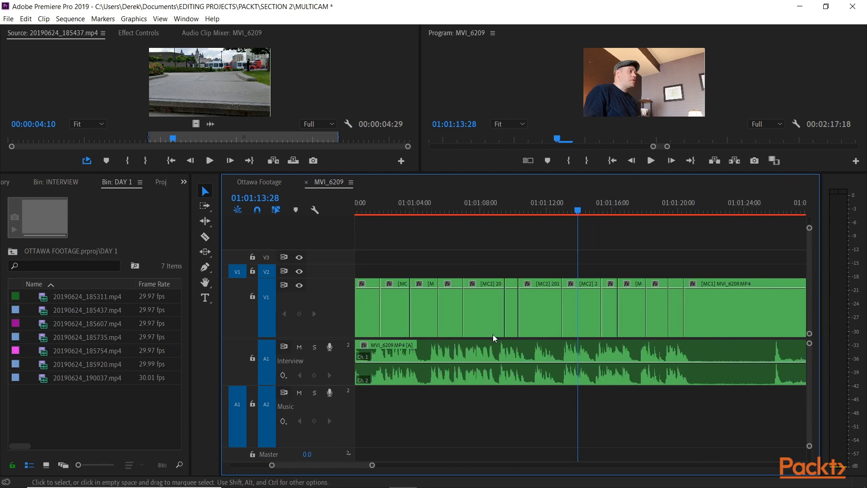
Show clip keyframes on A1 and Pen-add two 0.00 dB volume keyframes to the interview clip
key("minus")
key("minus")
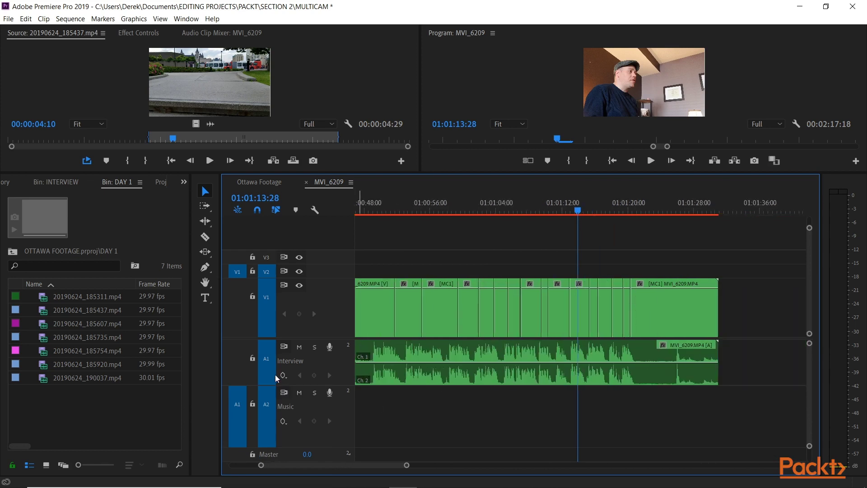
left_click(283, 375)
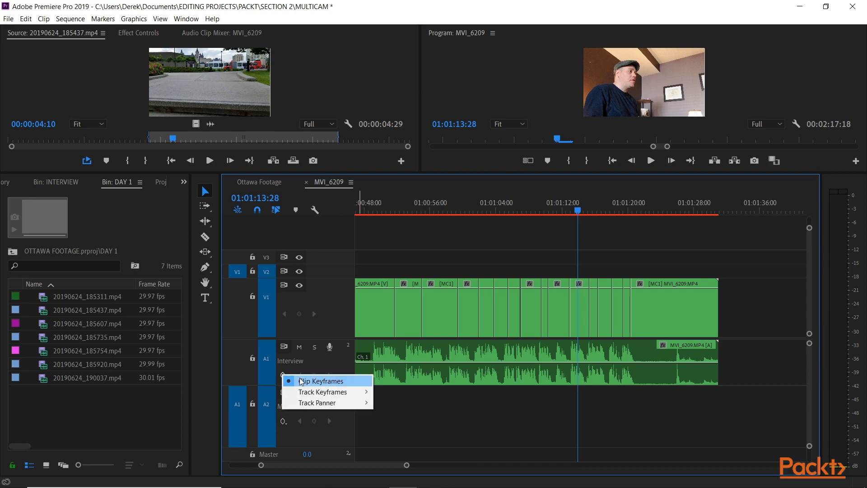
left_click(476, 368)
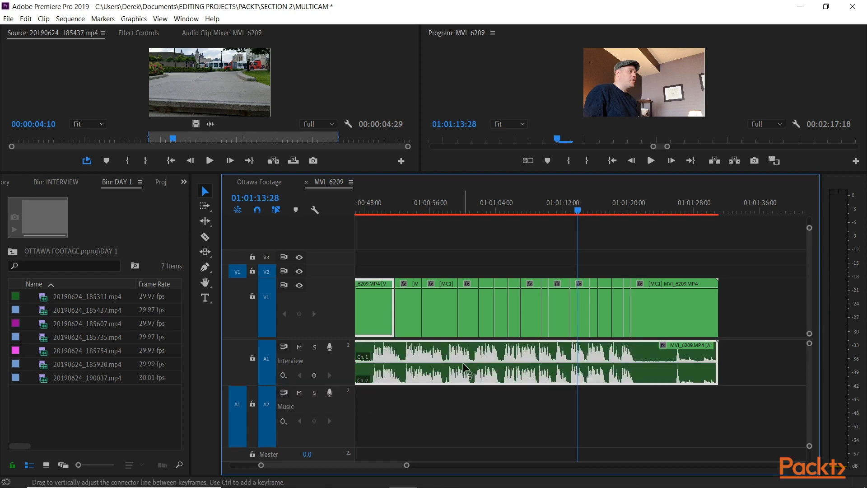
left_click(204, 268)
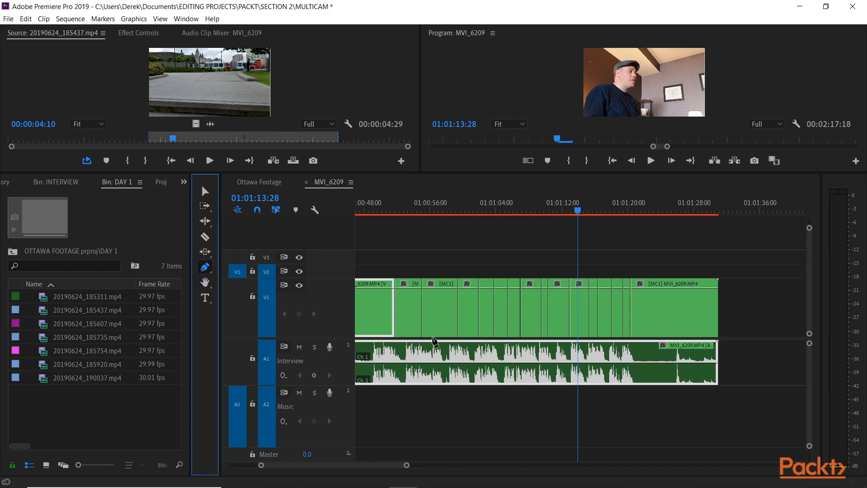
left_click(430, 363)
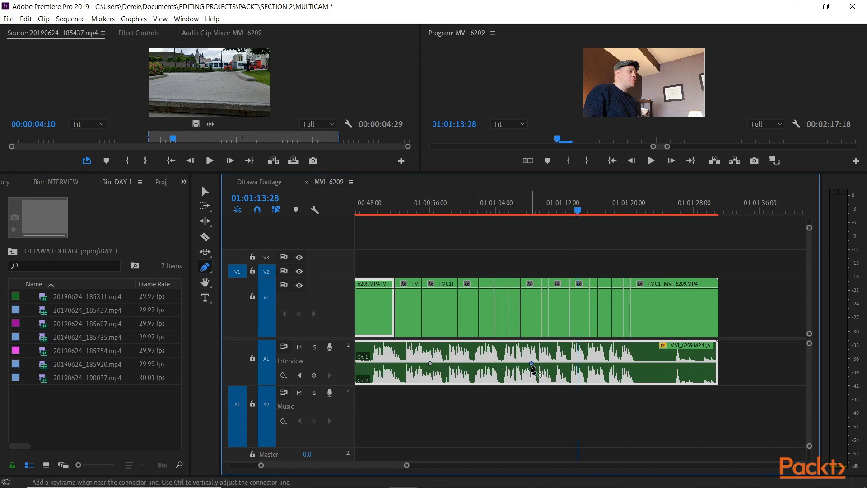
left_click(531, 363)
key("minus")
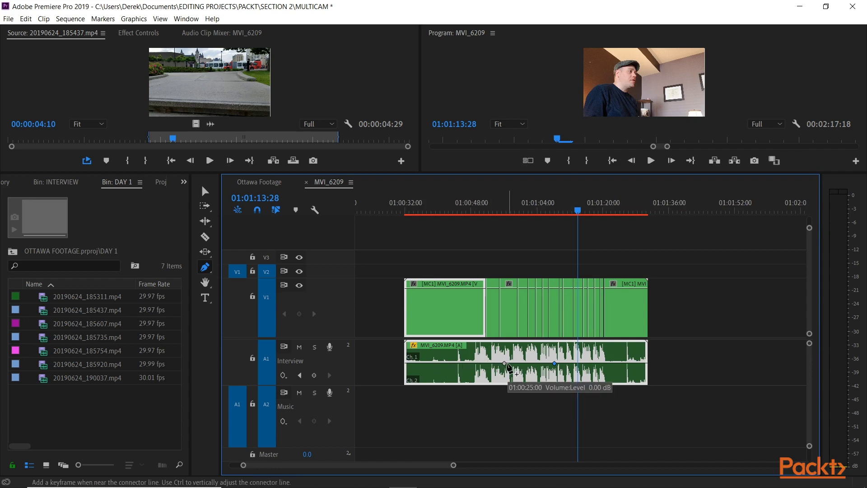
Show A1's track Volume keyframes, add four keyframes, and lower the middle section to -7.36 dB
left_click(283, 375)
mouse_move(325, 392)
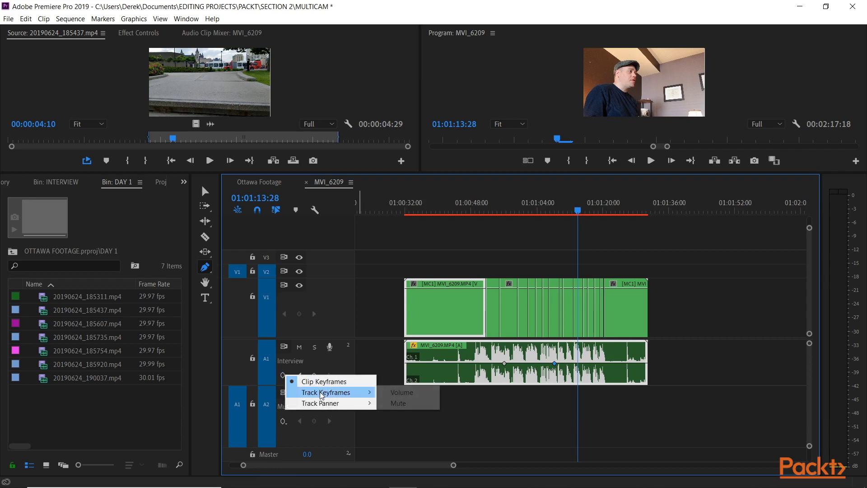
left_click(407, 392)
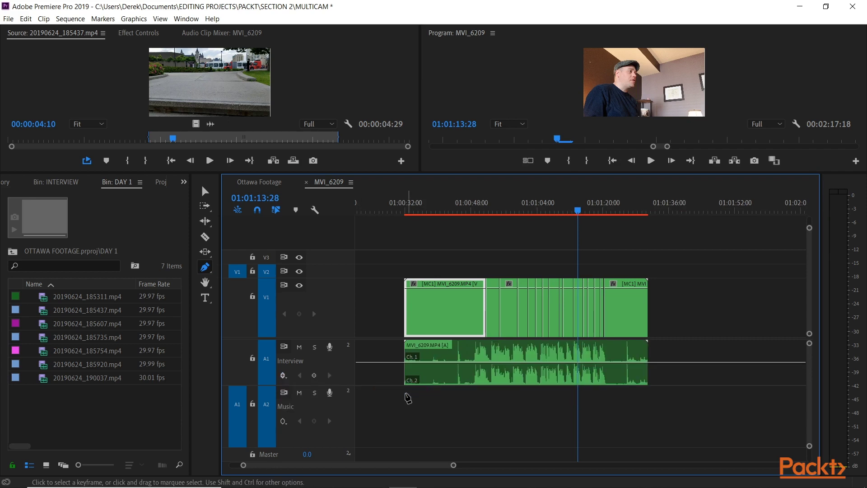
left_click(377, 363)
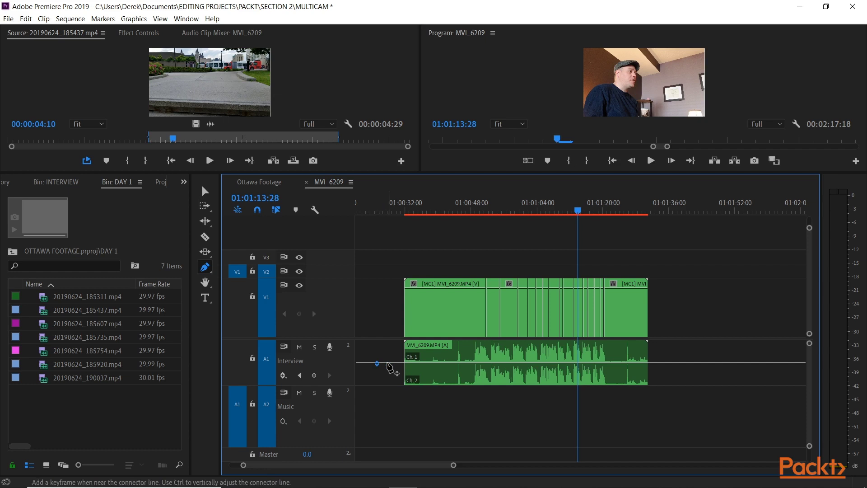
left_click(391, 362)
left_click(692, 363)
left_click(714, 363)
key("v")
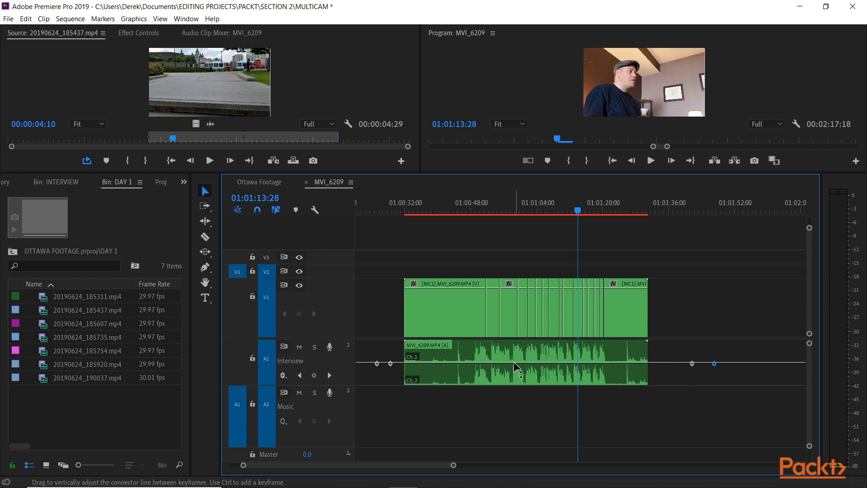
left_click_drag(514, 366, 514, 373)
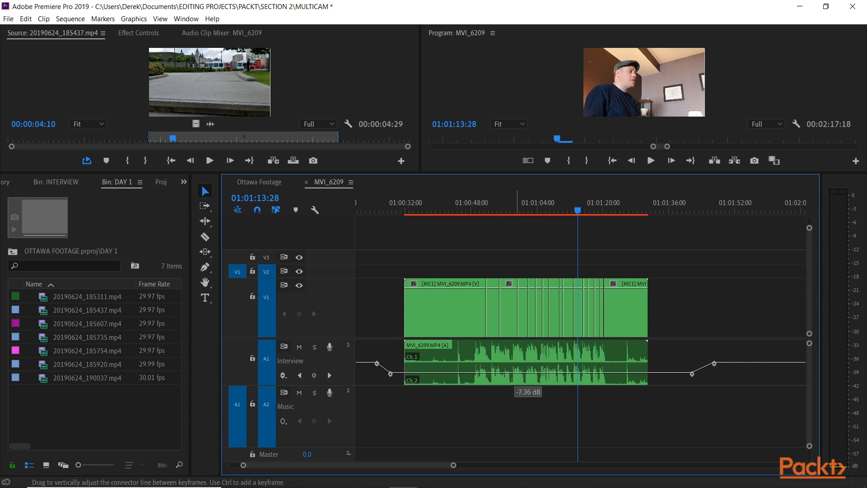
Test-move all clips later, undo it, and select the two keyframes after the clip
key("ctrl+a")
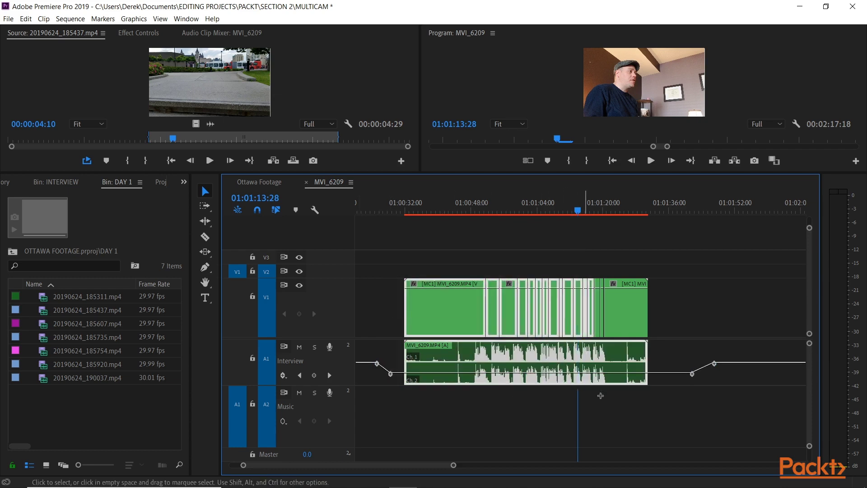
left_click_drag(616, 330, 735, 330)
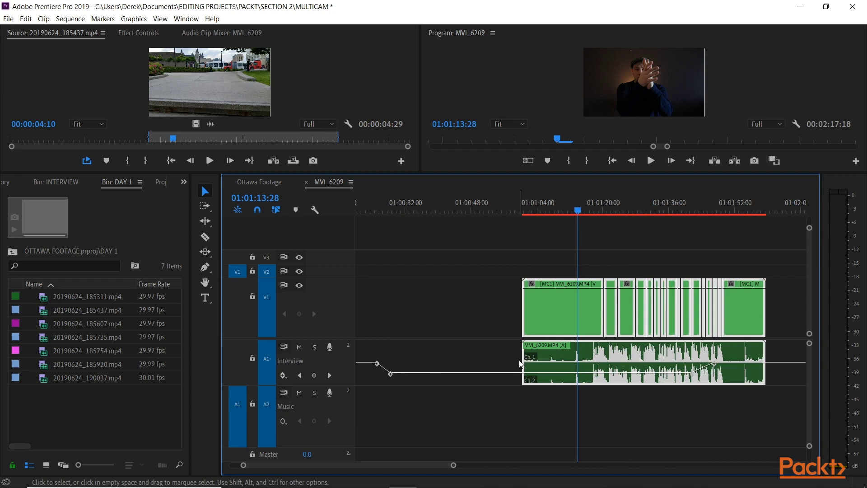
key("ctrl+z")
left_click_drag(735, 348, 676, 388)
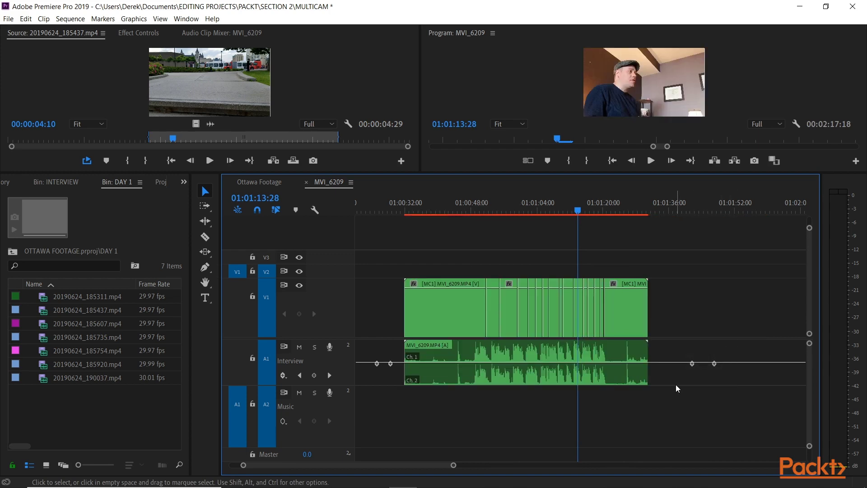
left_click(692, 364)
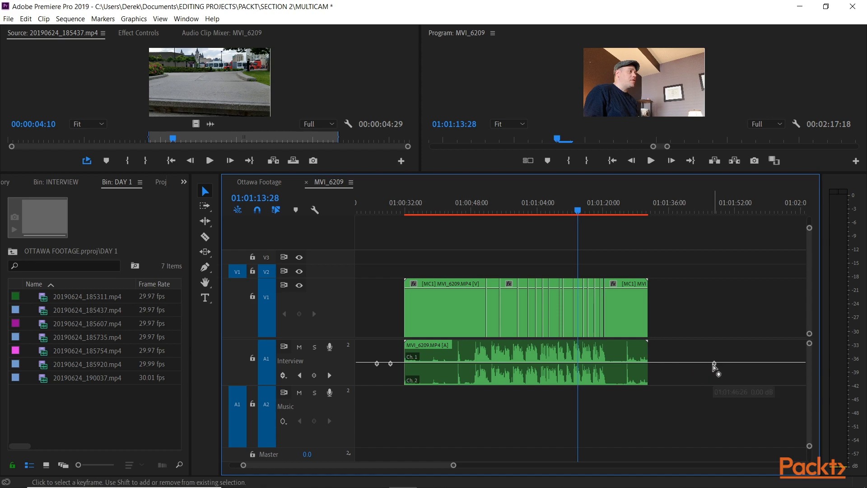
left_click(714, 363)
Delete the selected track volume keyframes from the Interview track
key("Delete")
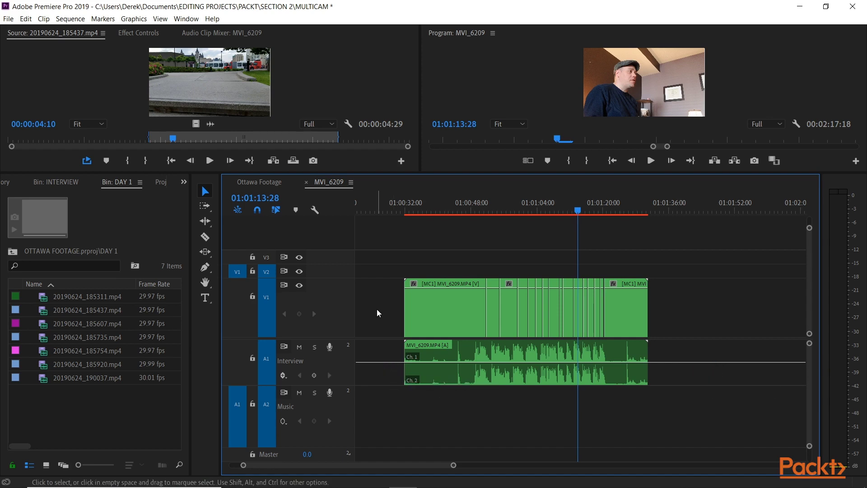